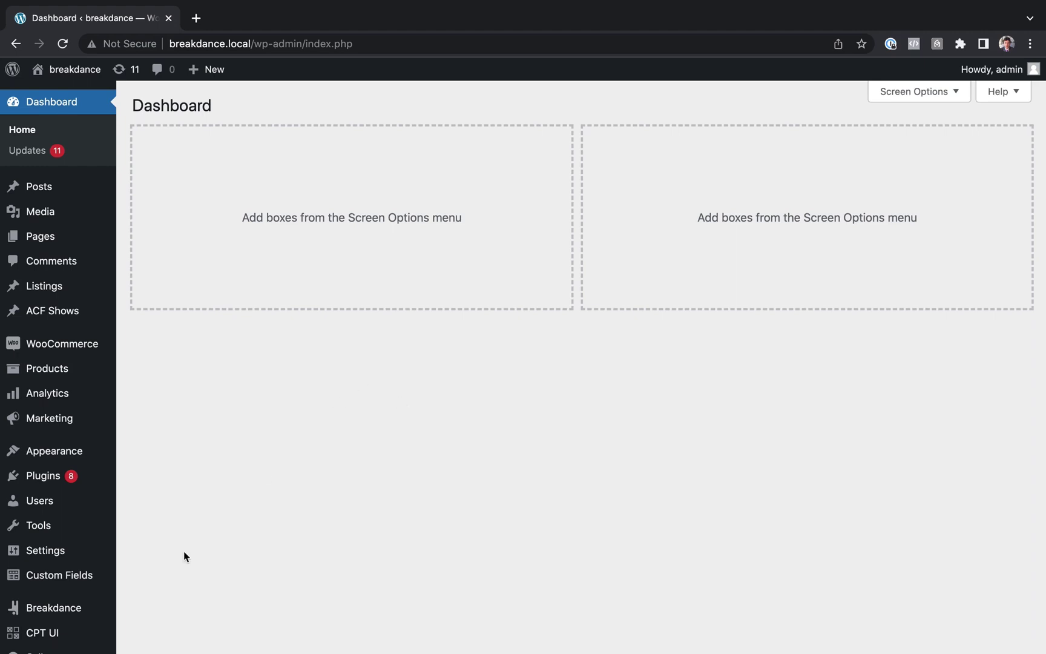
Open Breakdance > Settings from the WordPress admin sidebar
mouse_move(105, 606)
click(142, 606)
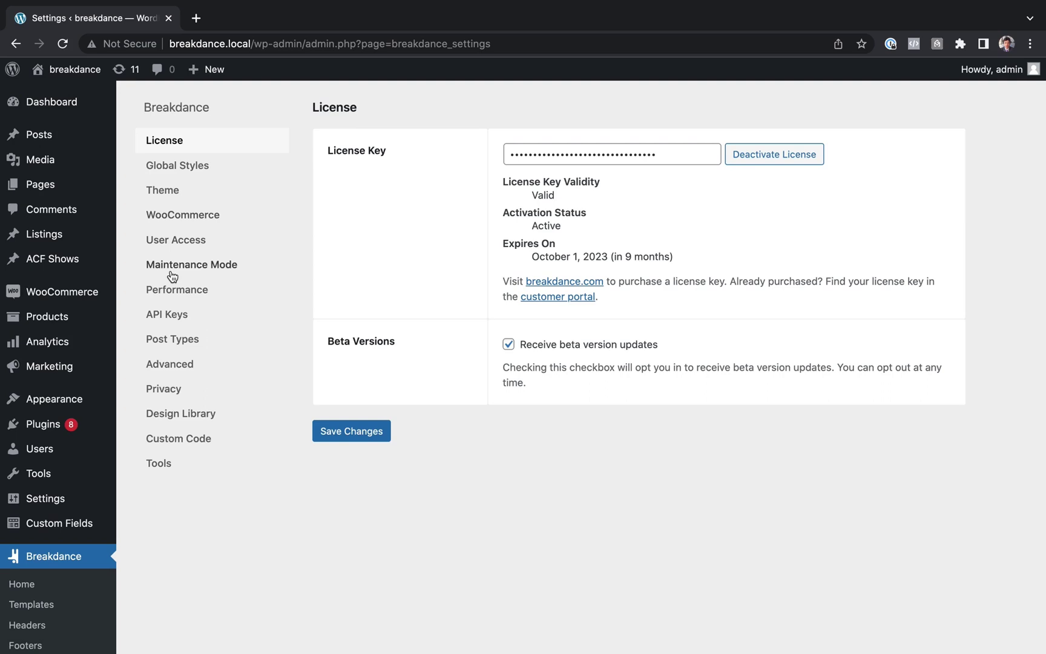
On the Maintenance Mode tab, set Mode to (200) Coming Soon
click(178, 272)
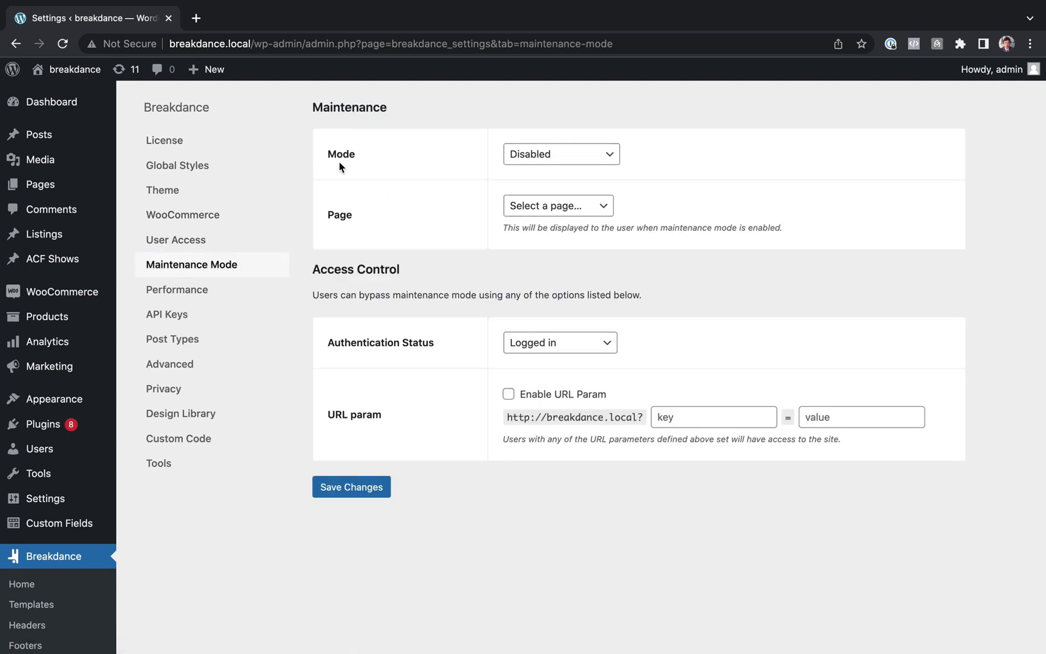
click(519, 159)
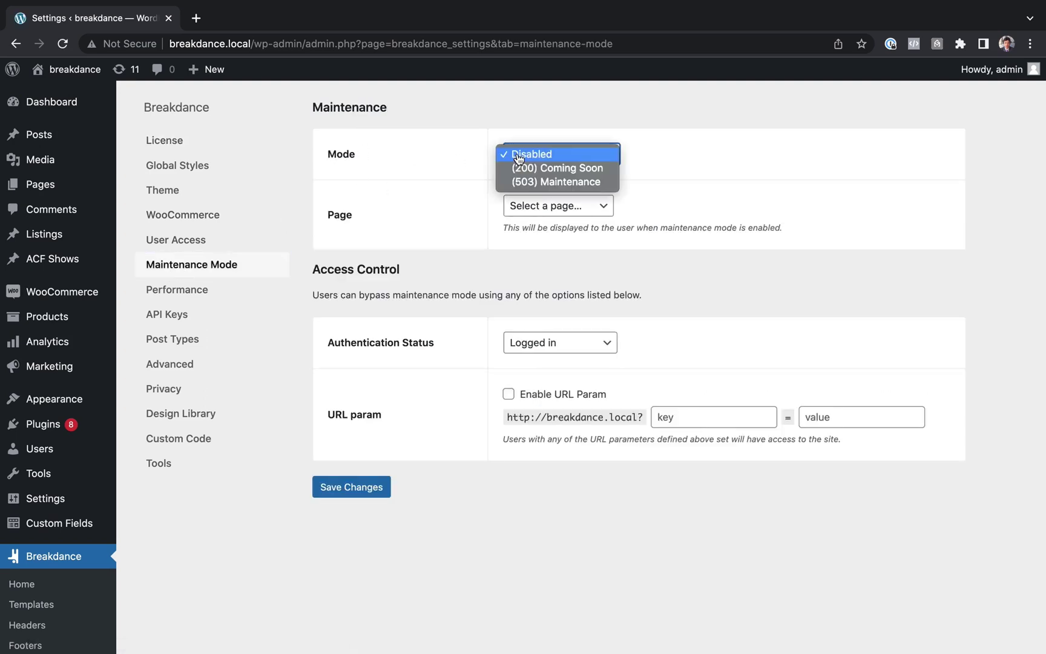
click(533, 184)
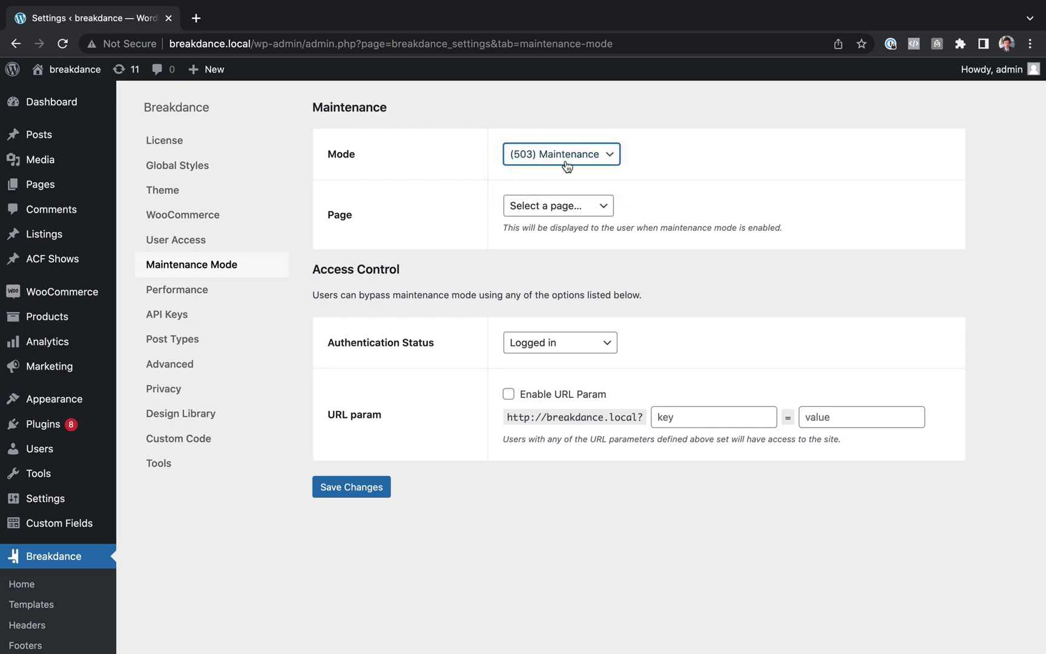
click(600, 161)
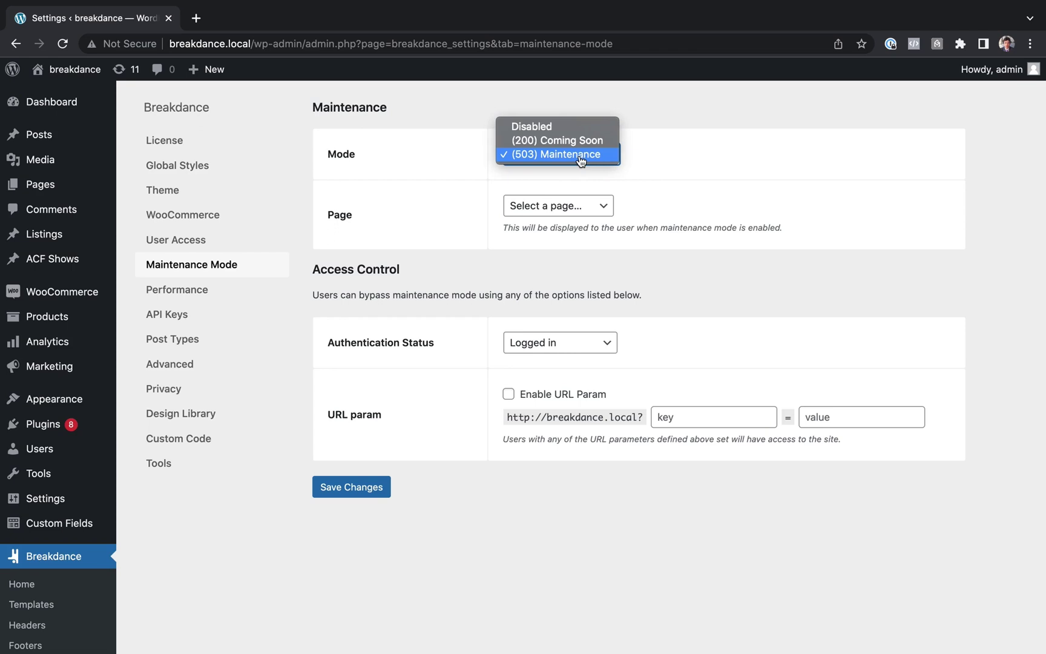
click(582, 156)
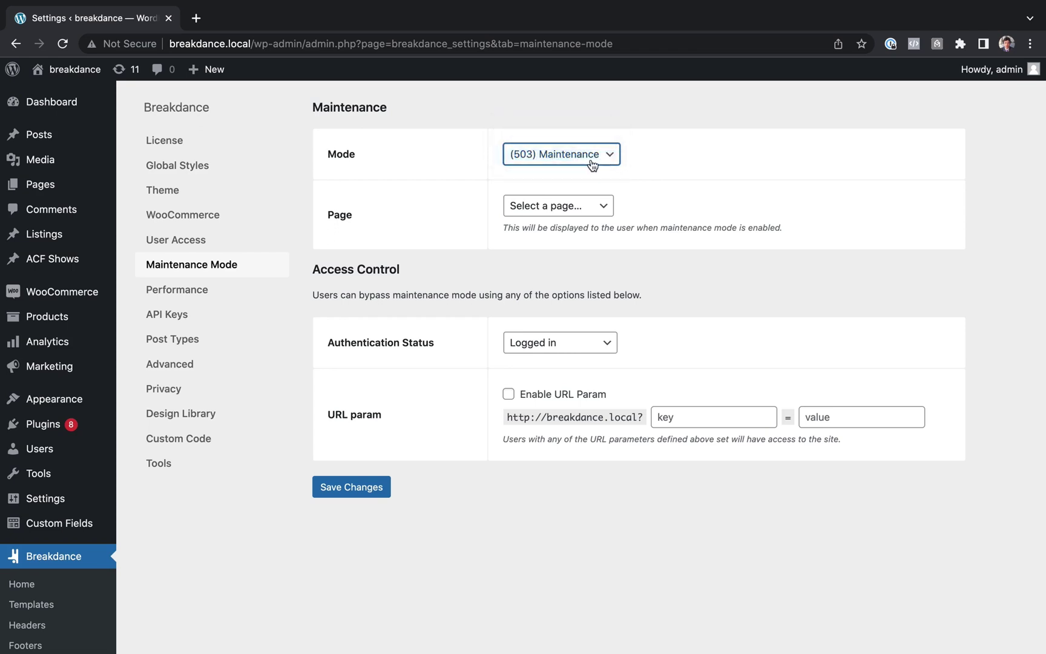
click(587, 164)
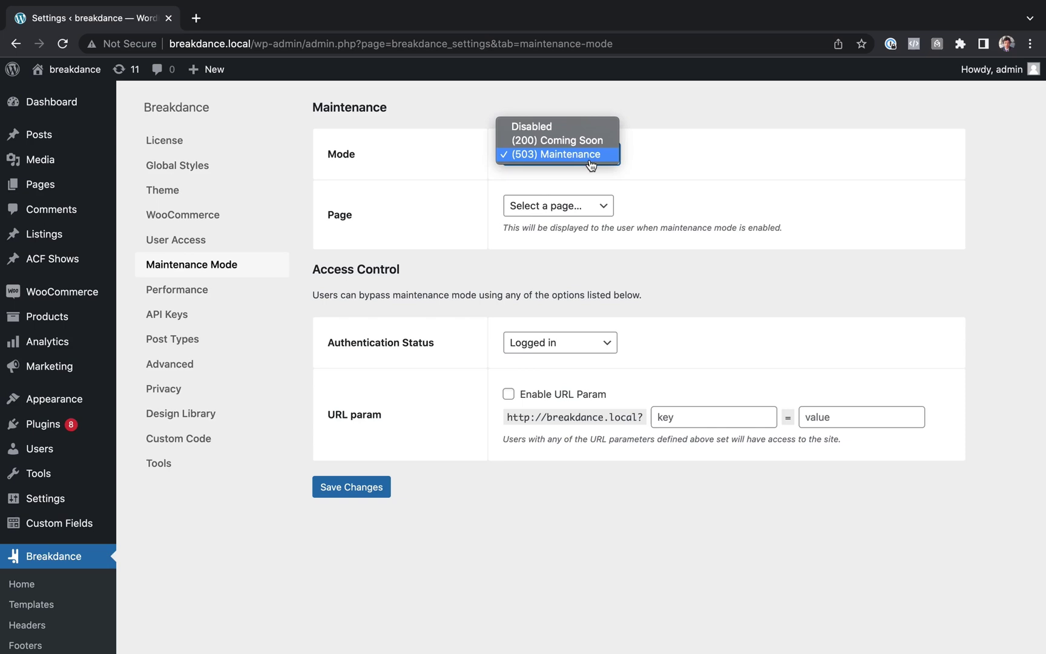
click(586, 141)
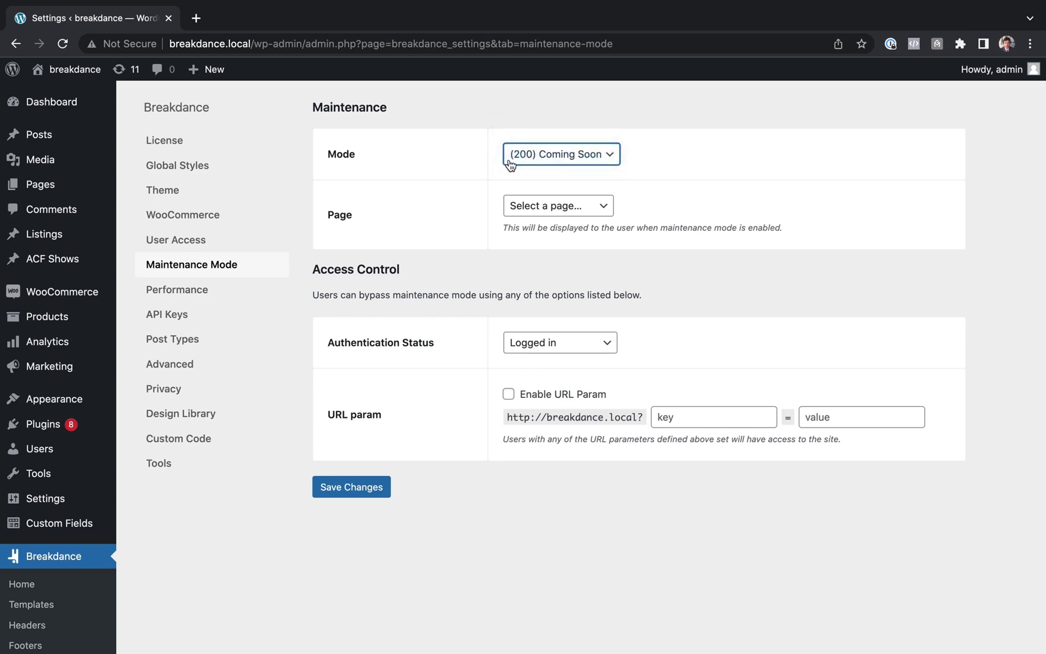
click(562, 162)
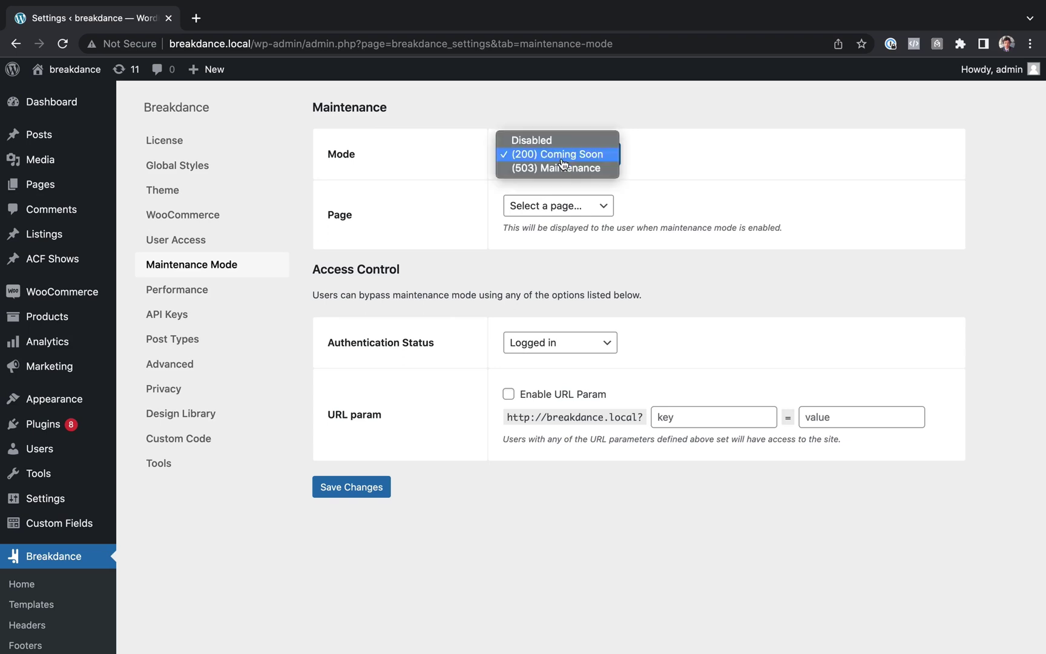
click(560, 168)
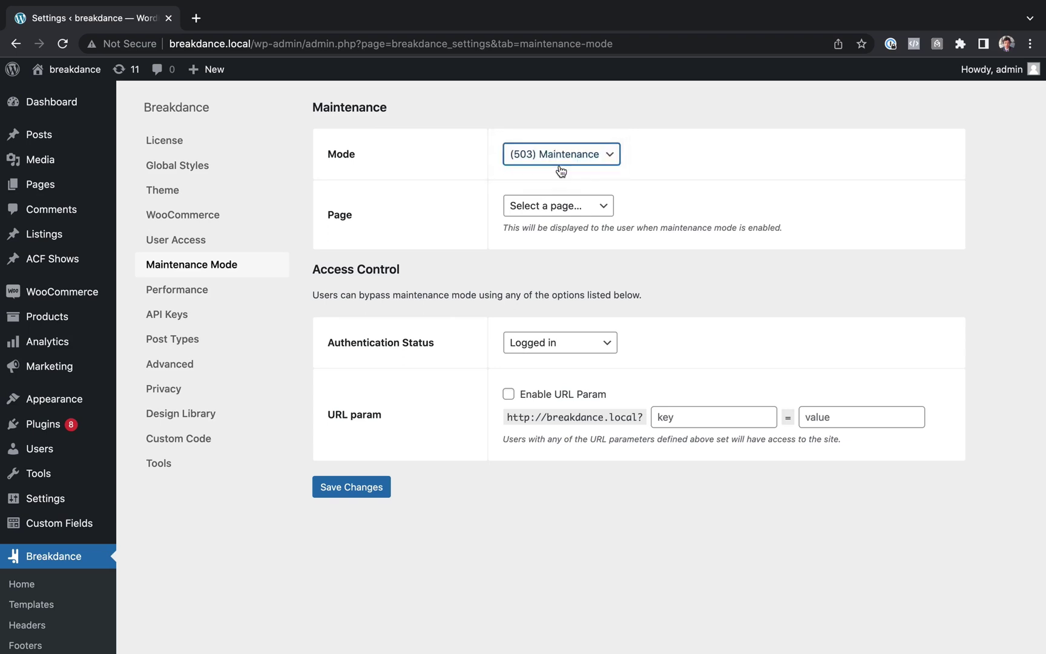
click(563, 158)
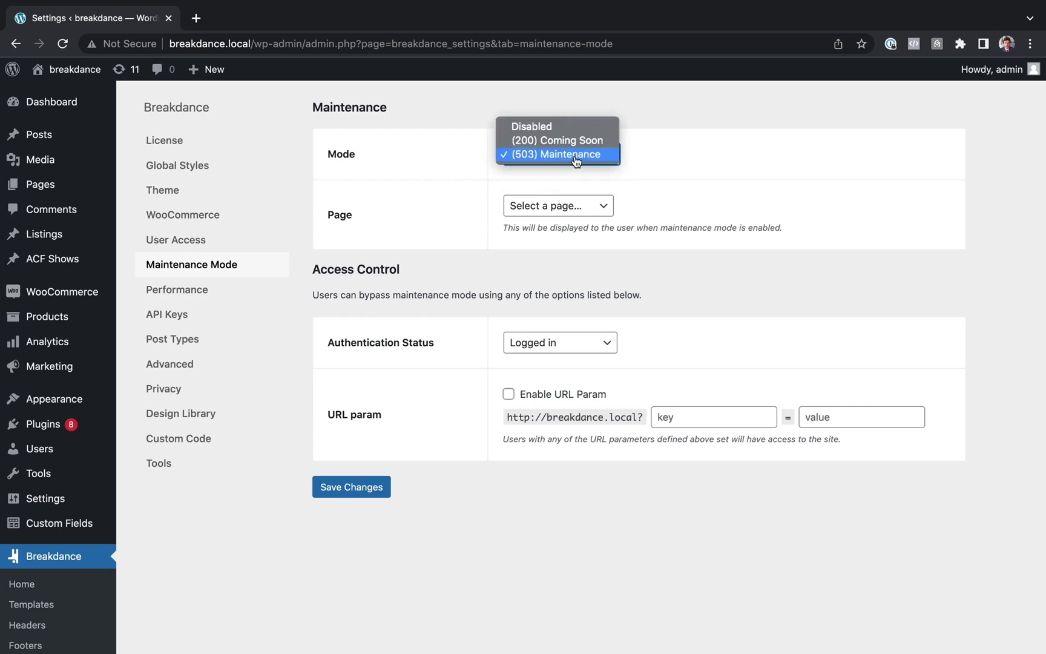
click(522, 143)
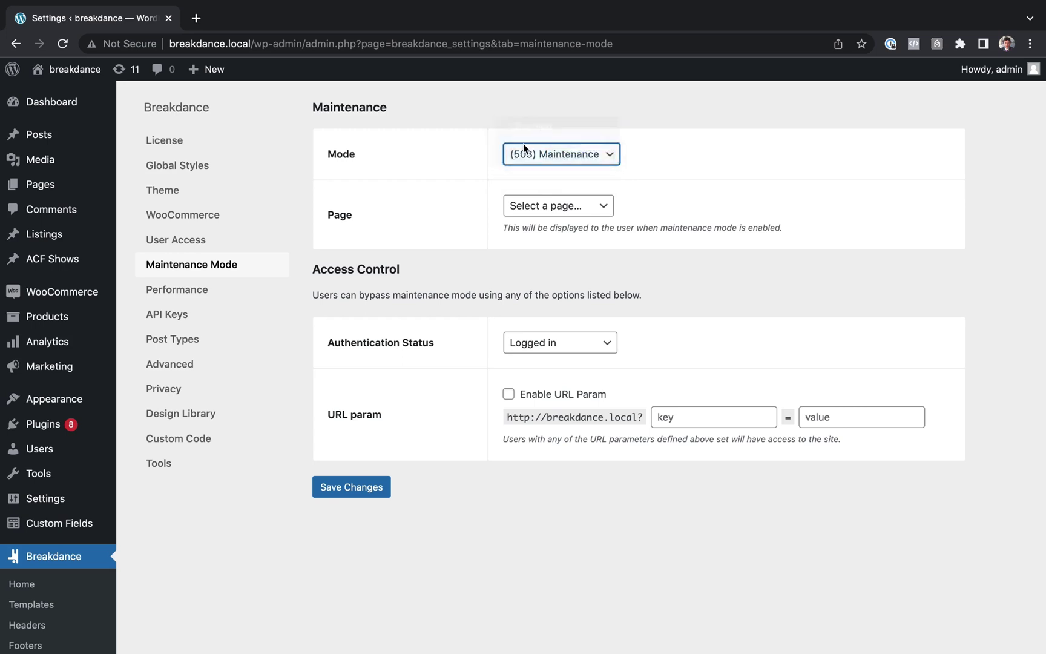
Browse the Page to show list without picking a page
click(676, 210)
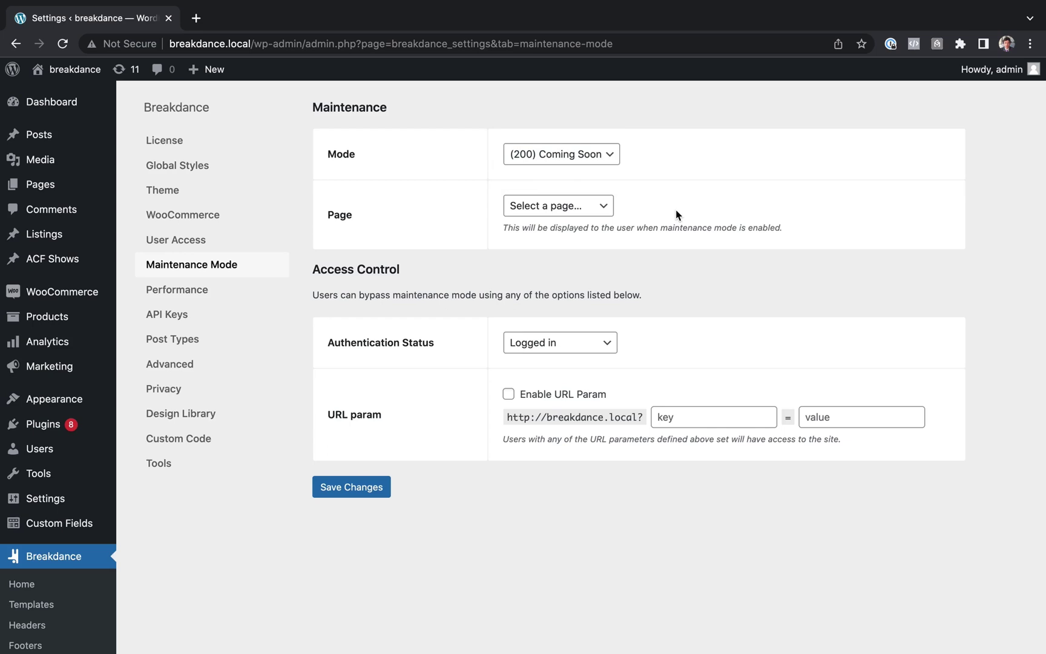
click(517, 205)
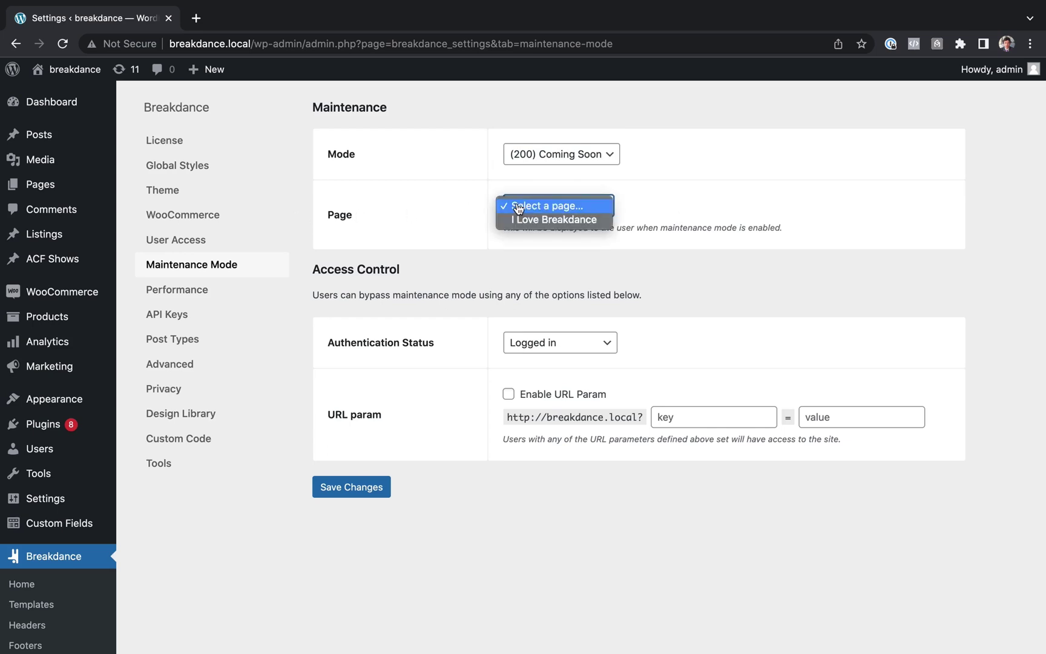
click(390, 214)
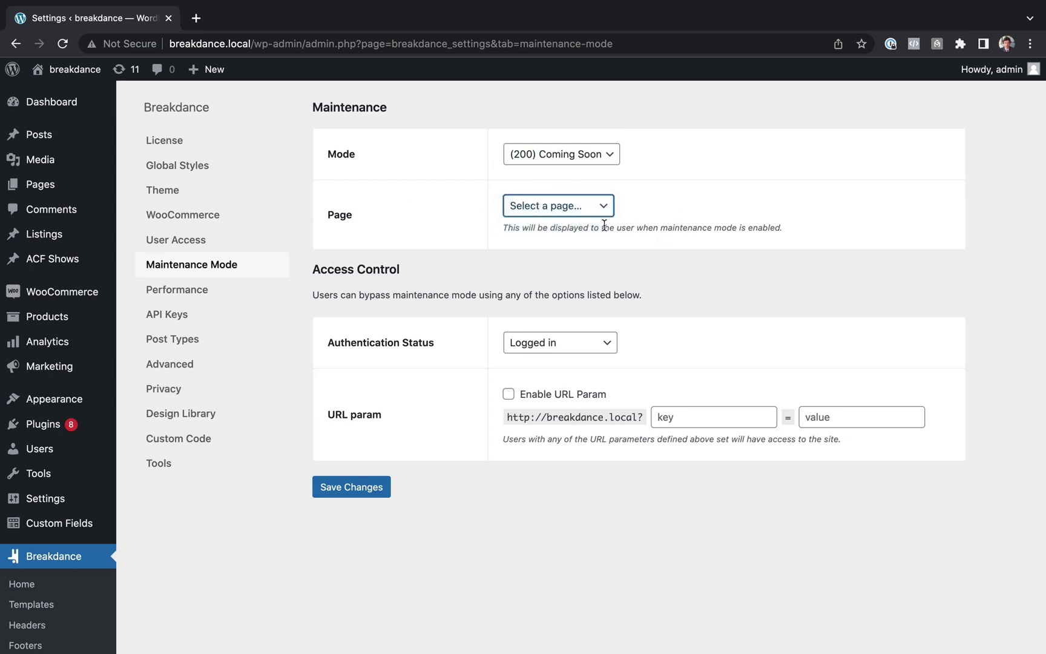
click(566, 210)
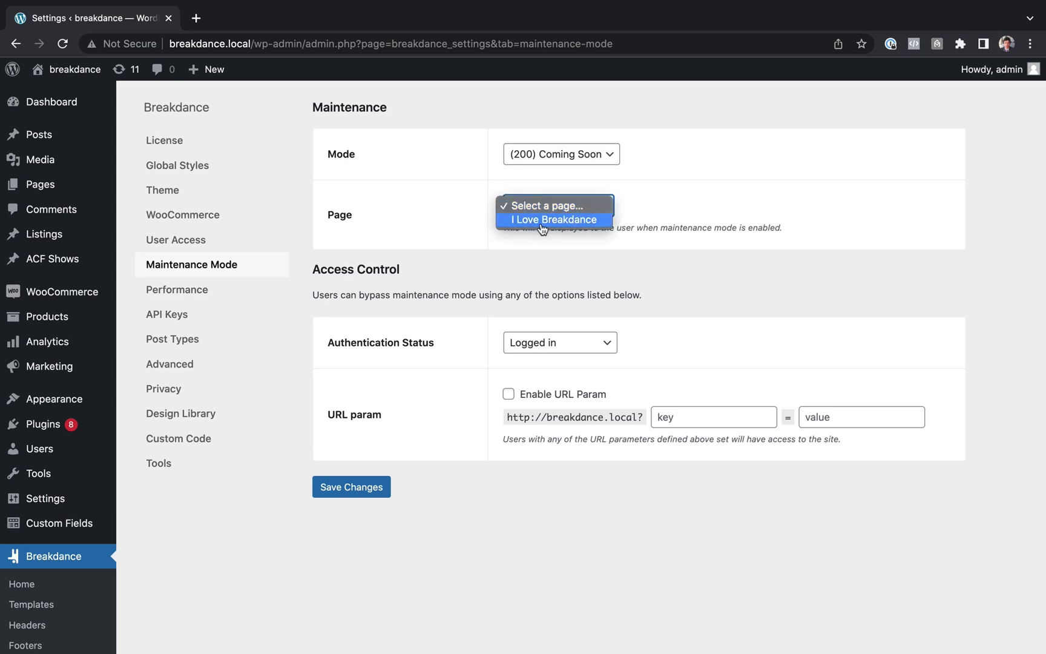
click(670, 212)
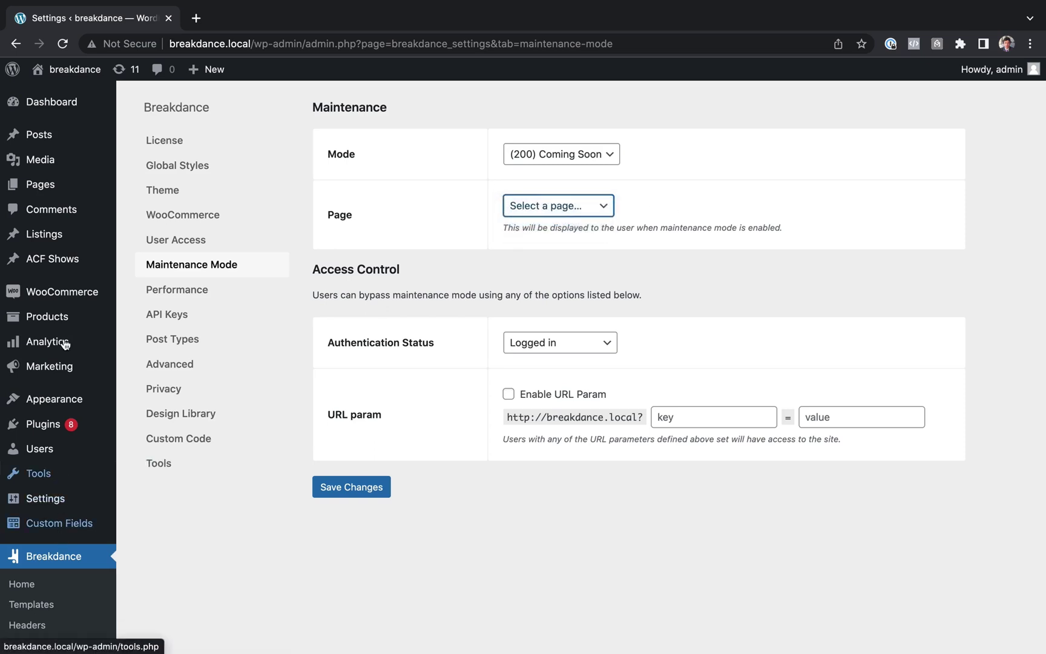
Add and publish a new page titled 'Coming Soon', then edit it in Breakdance
click(53, 186)
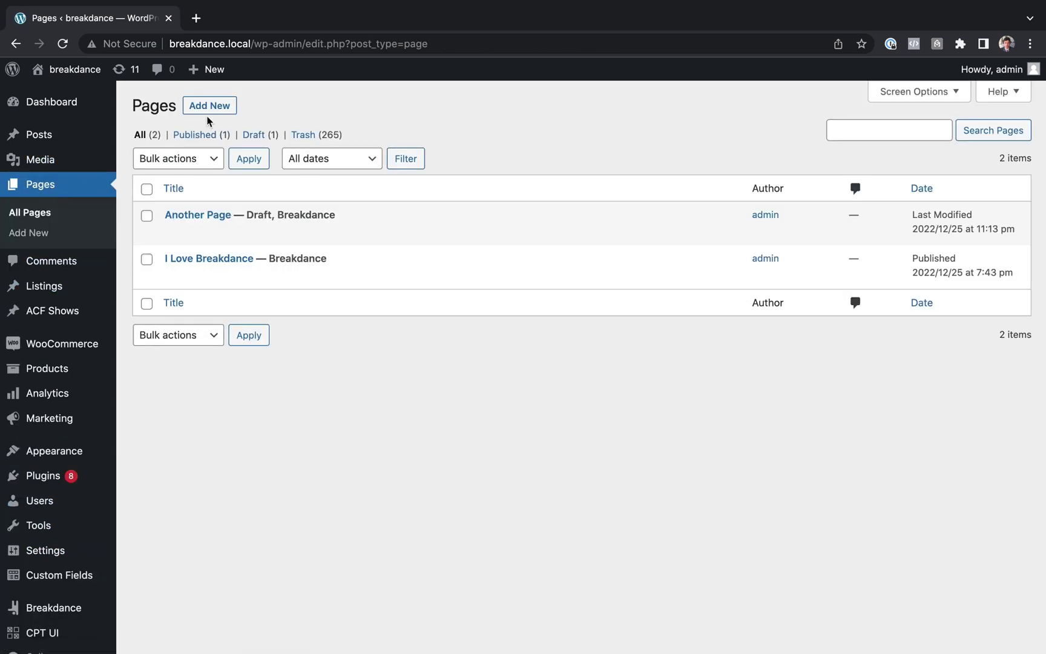
click(217, 109)
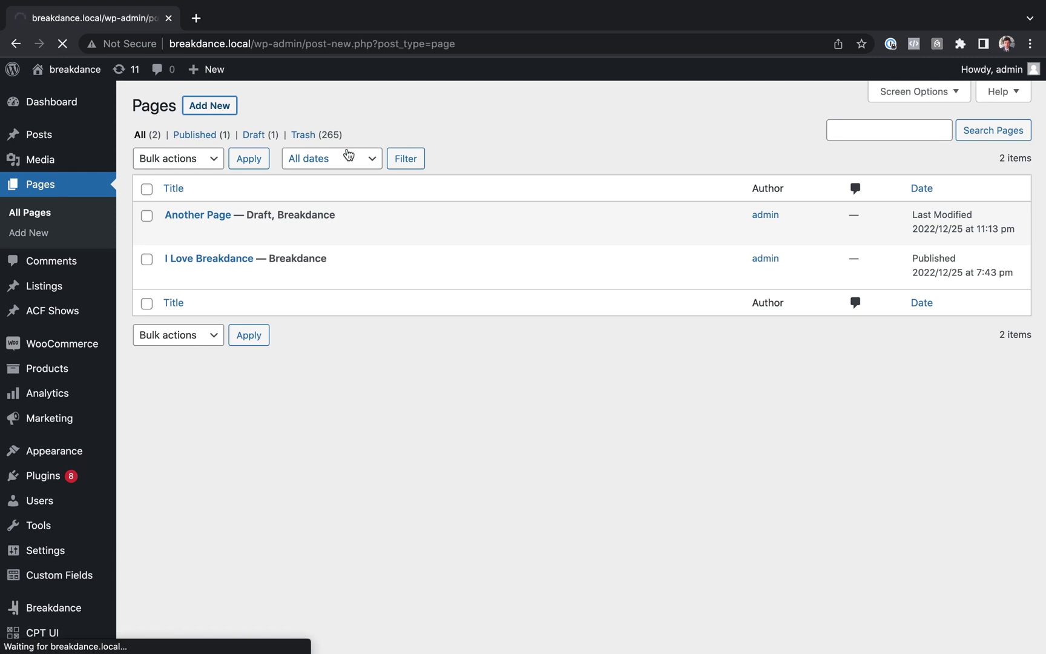
text(Coming Soon)
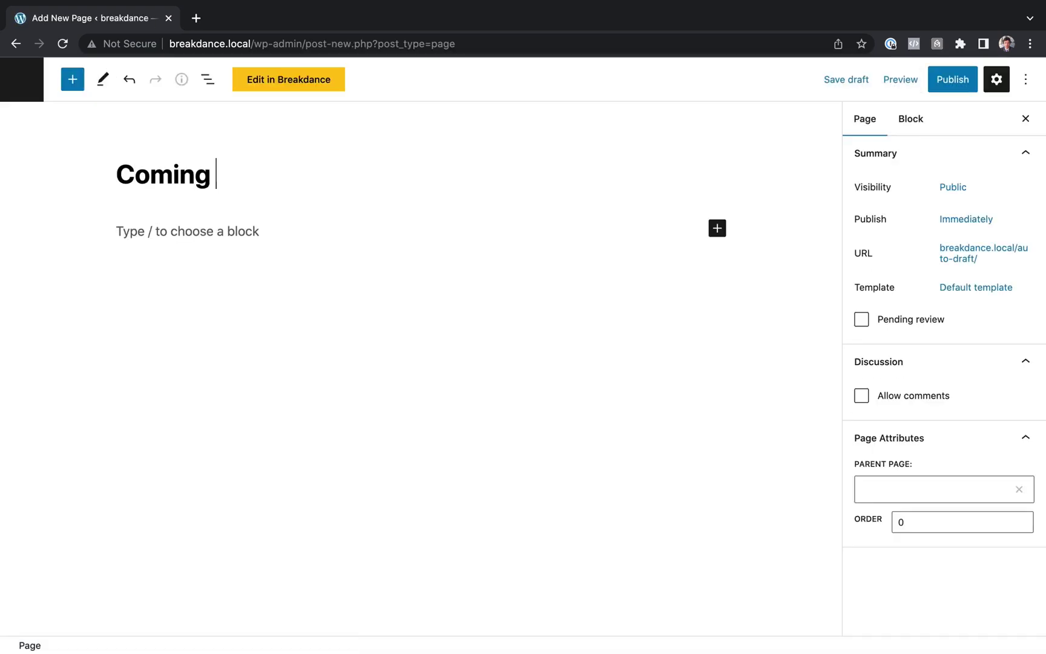
click(954, 86)
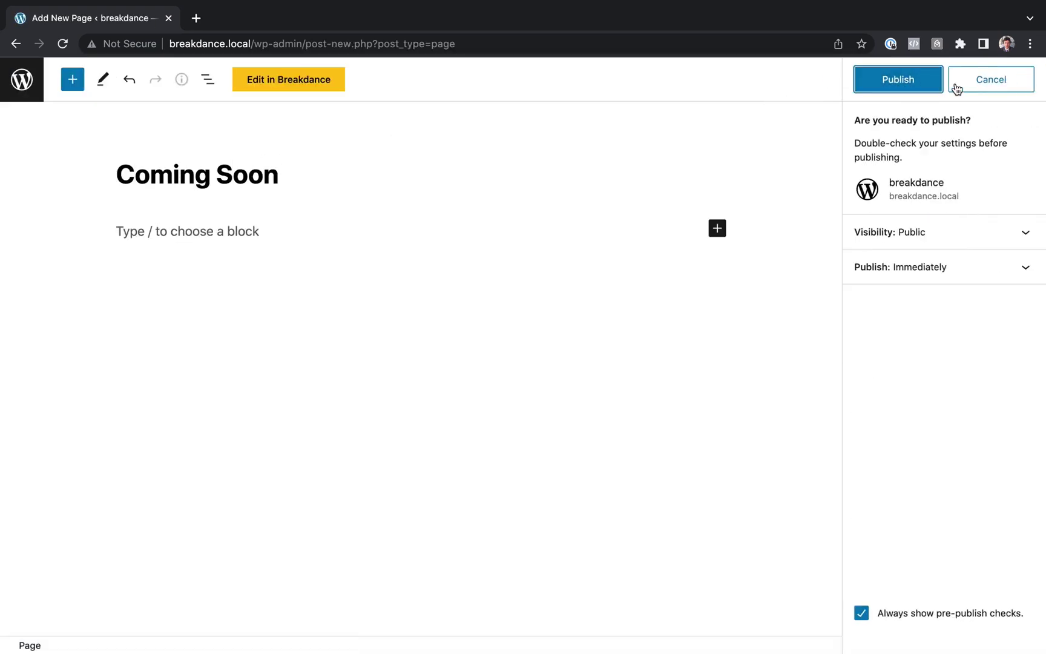
click(901, 88)
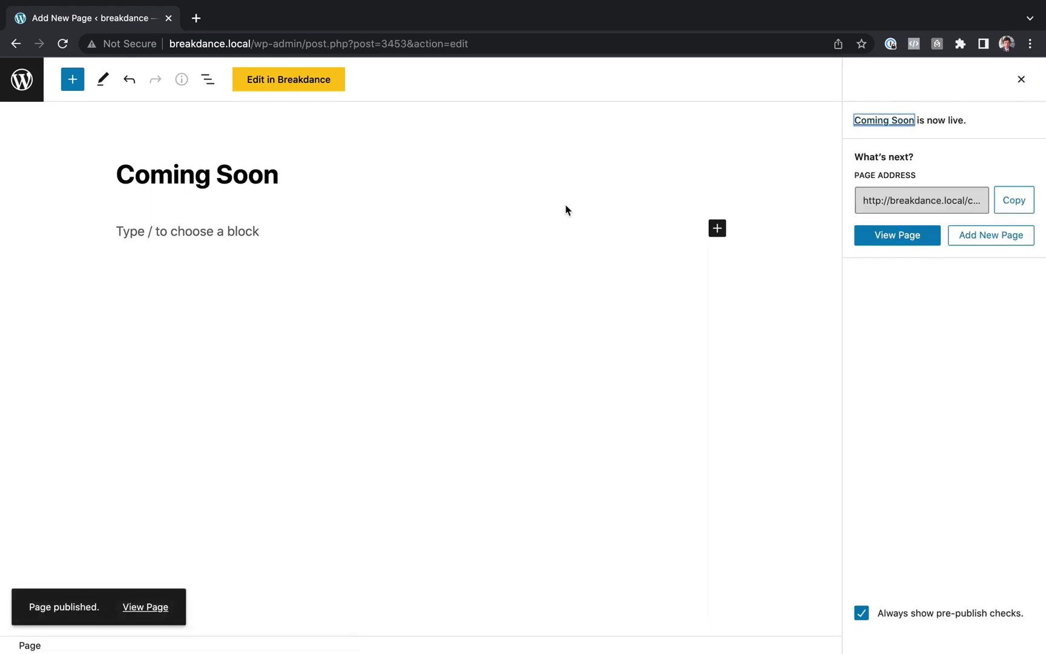
click(301, 82)
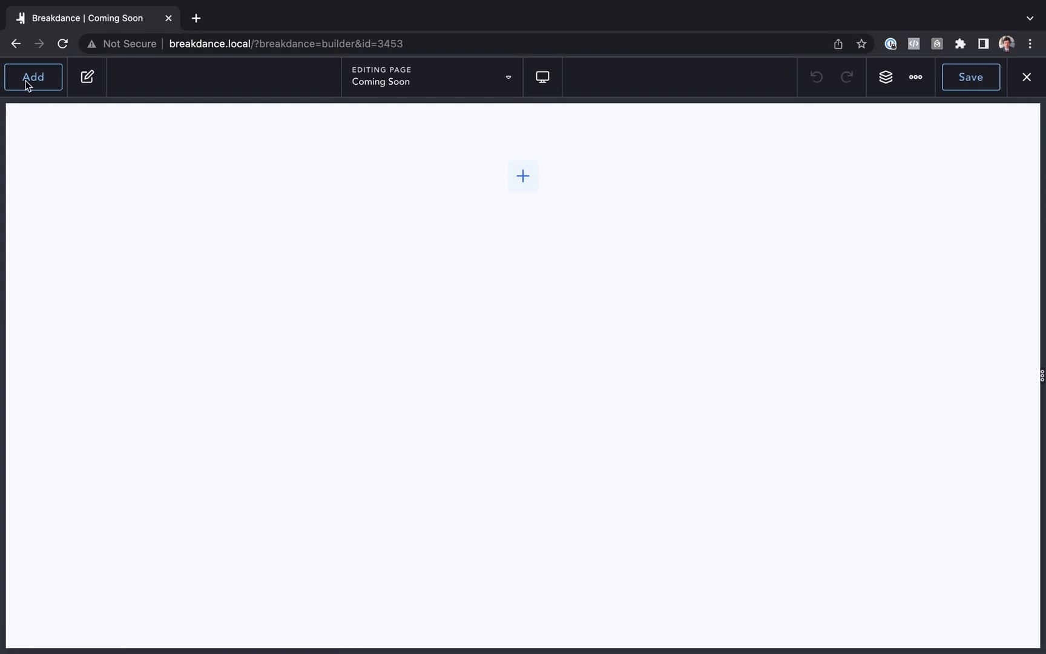
Insert a Section holding a Heading with the text 'Coming Soon', then select the section
click(27, 83)
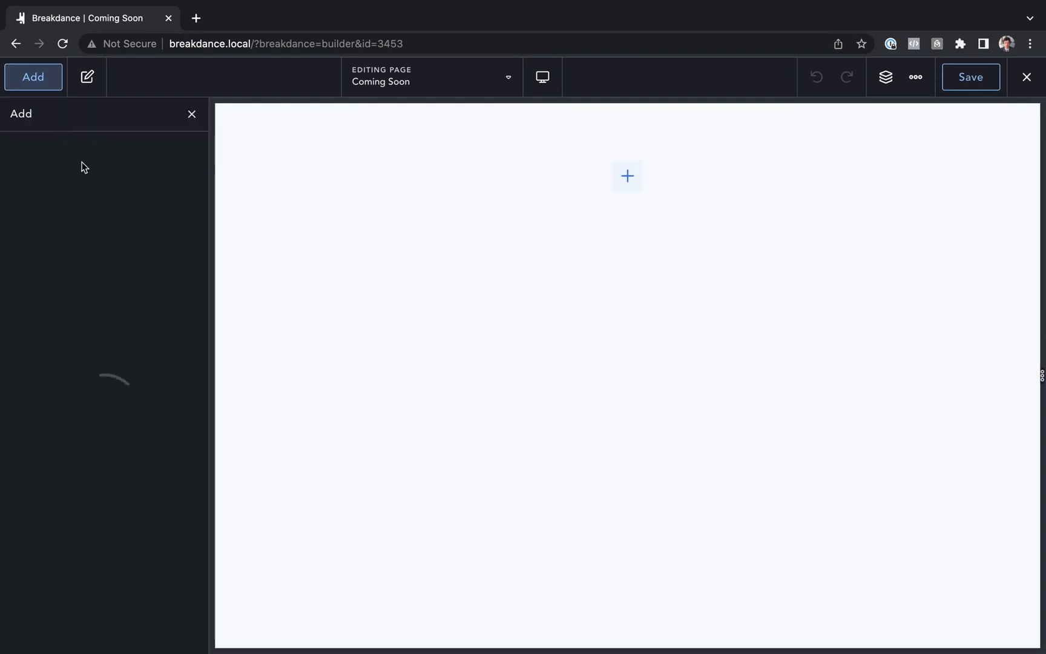
text(se)
key(Return)
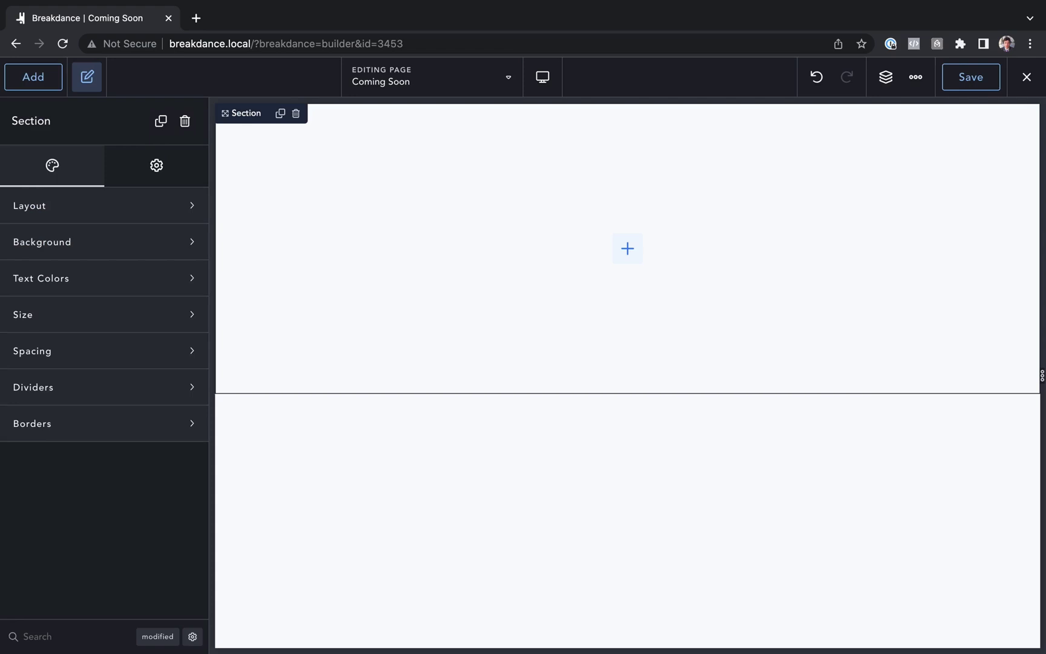
text(head)
key(Return)
text(C)
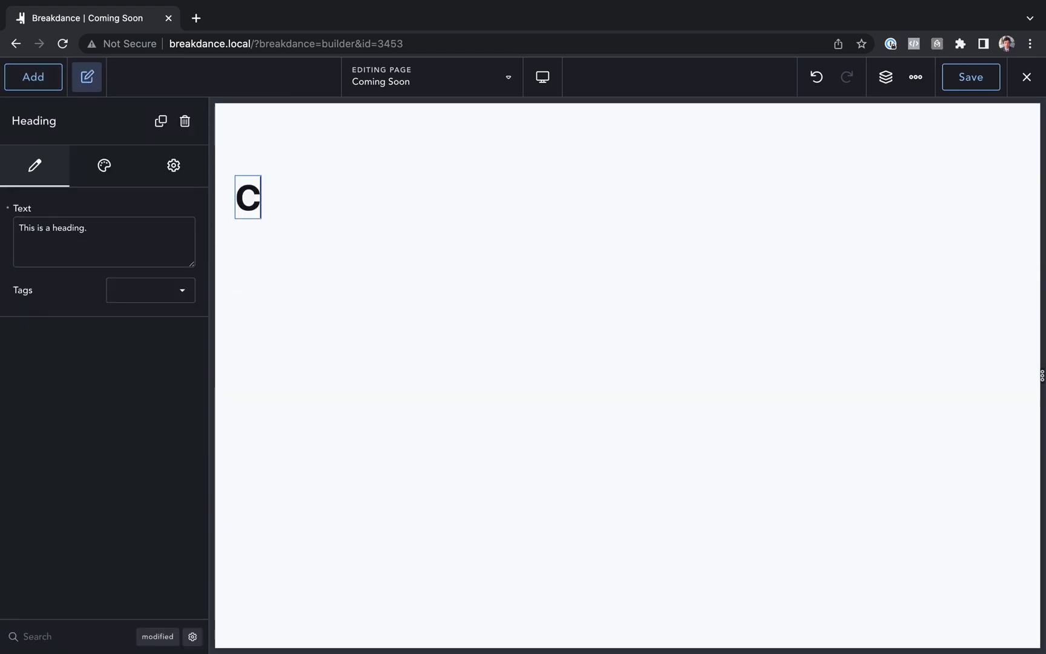
text(oming Soon)
click(711, 214)
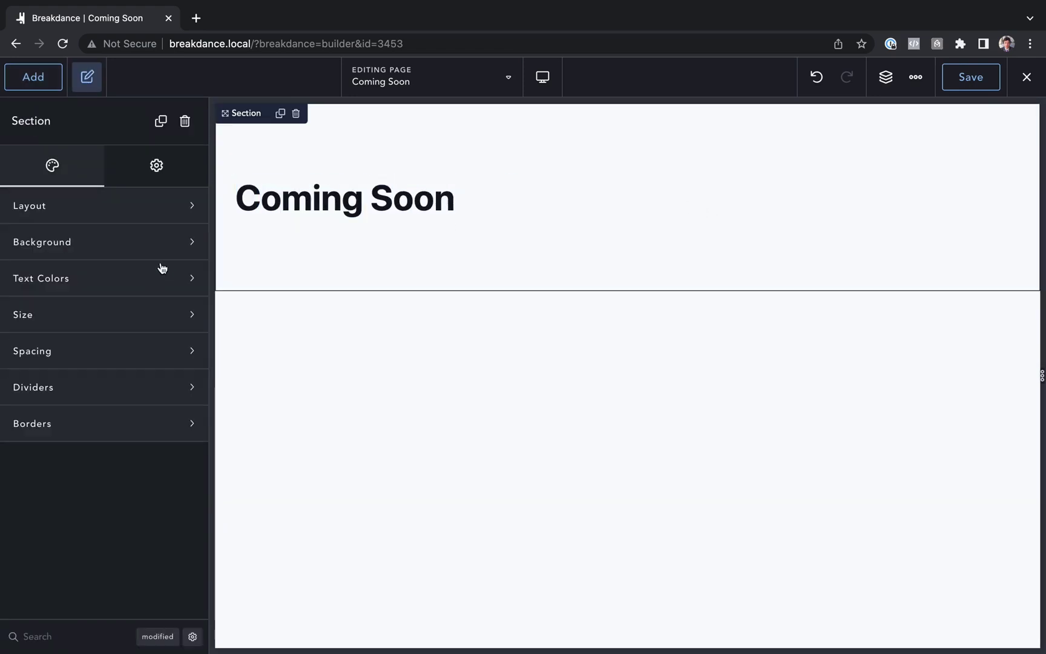
Give the section Viewport height with content centred horizontally and vertically
click(147, 315)
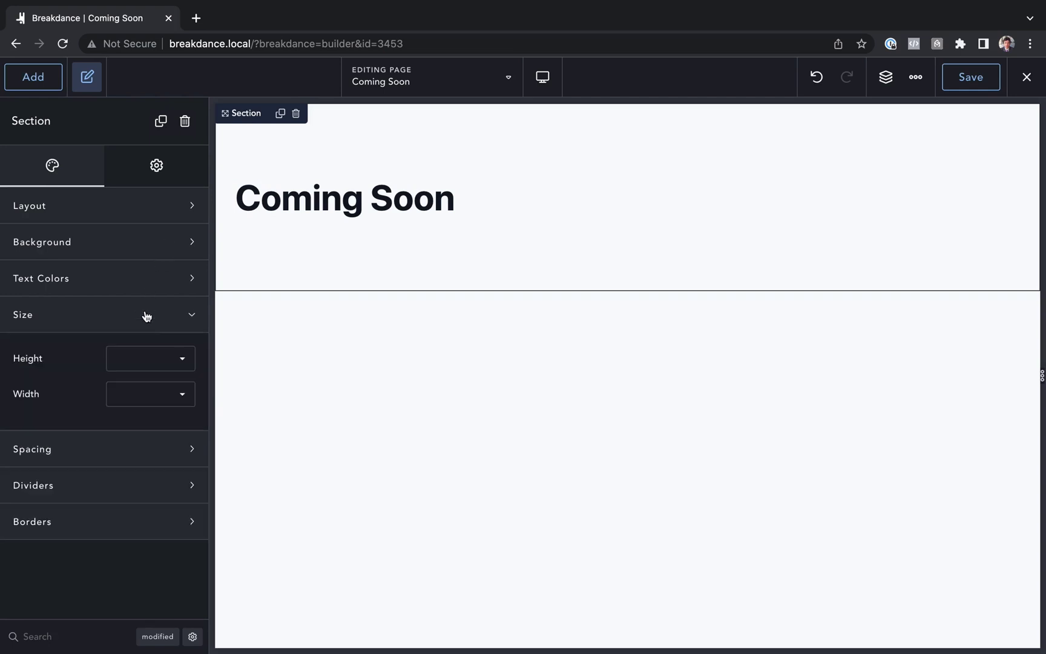
click(149, 362)
click(145, 396)
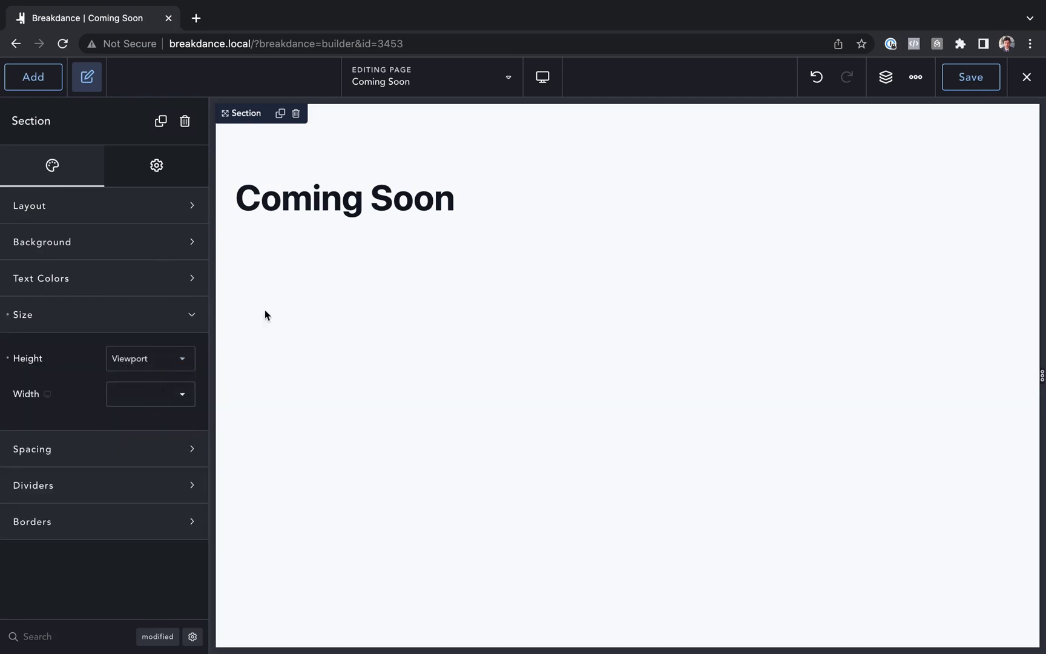
click(149, 205)
click(161, 248)
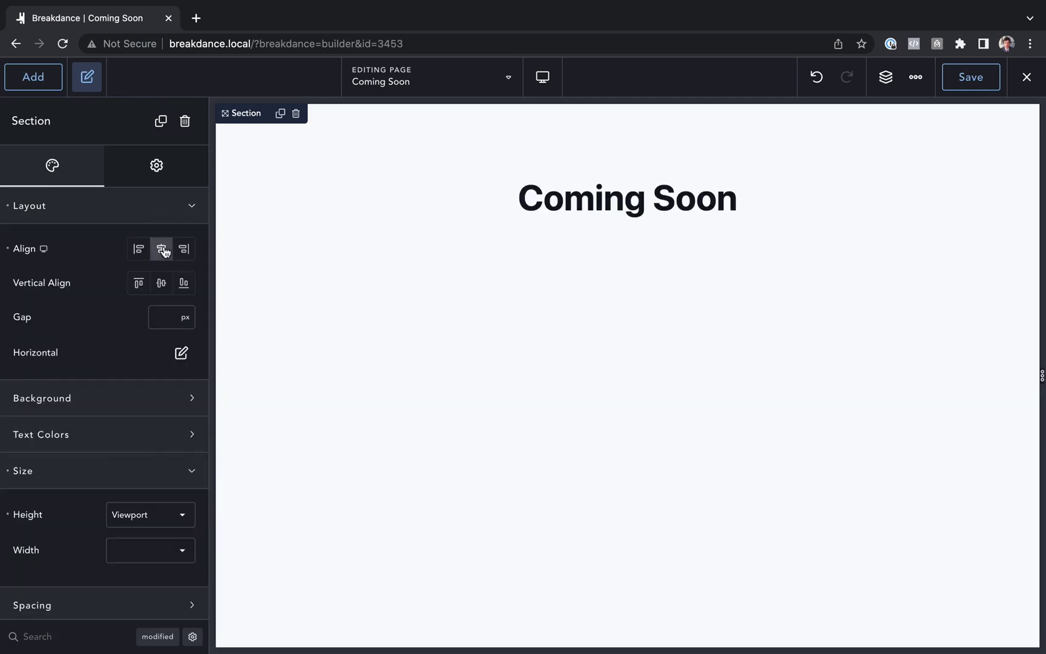
click(161, 285)
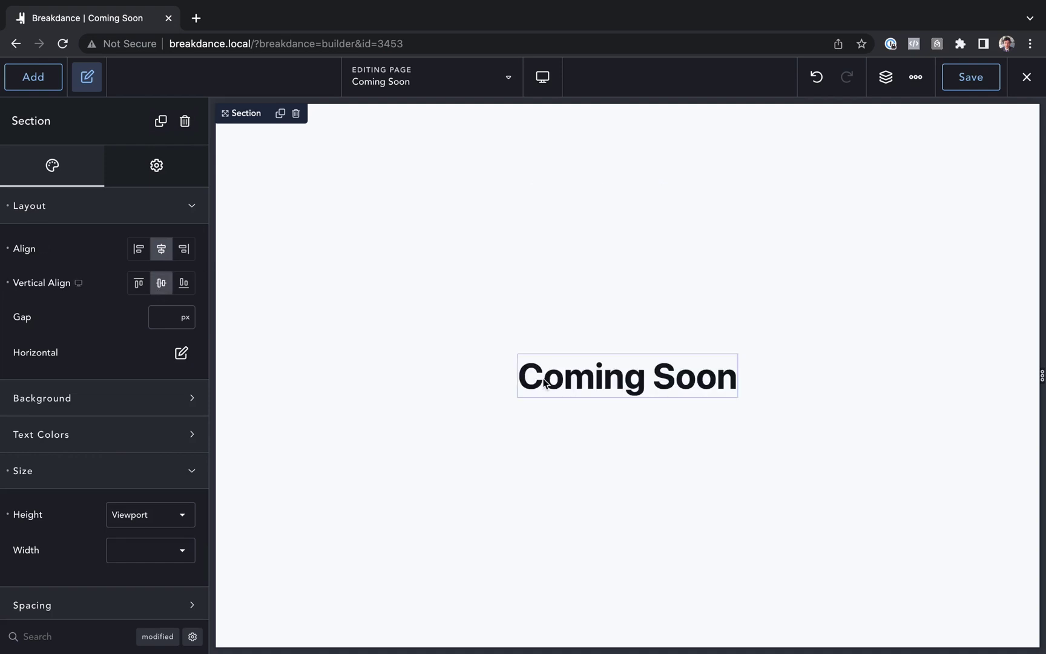
Style the heading at about 96px in the Bree Serif font
click(602, 380)
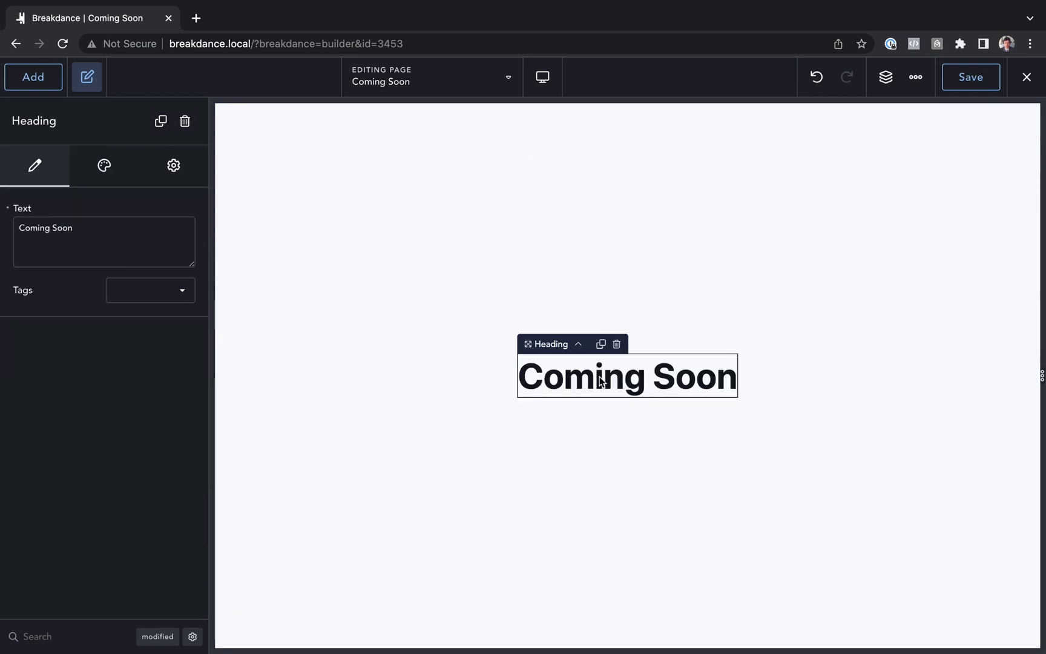
click(103, 164)
click(109, 206)
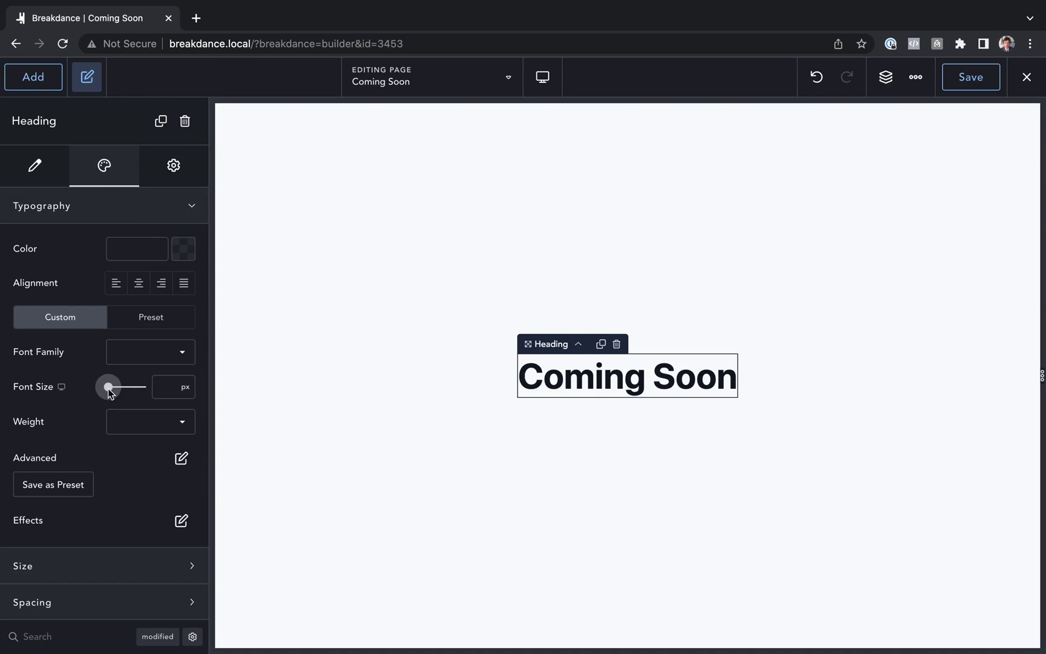
drag(108, 386, 141, 389)
click(135, 353)
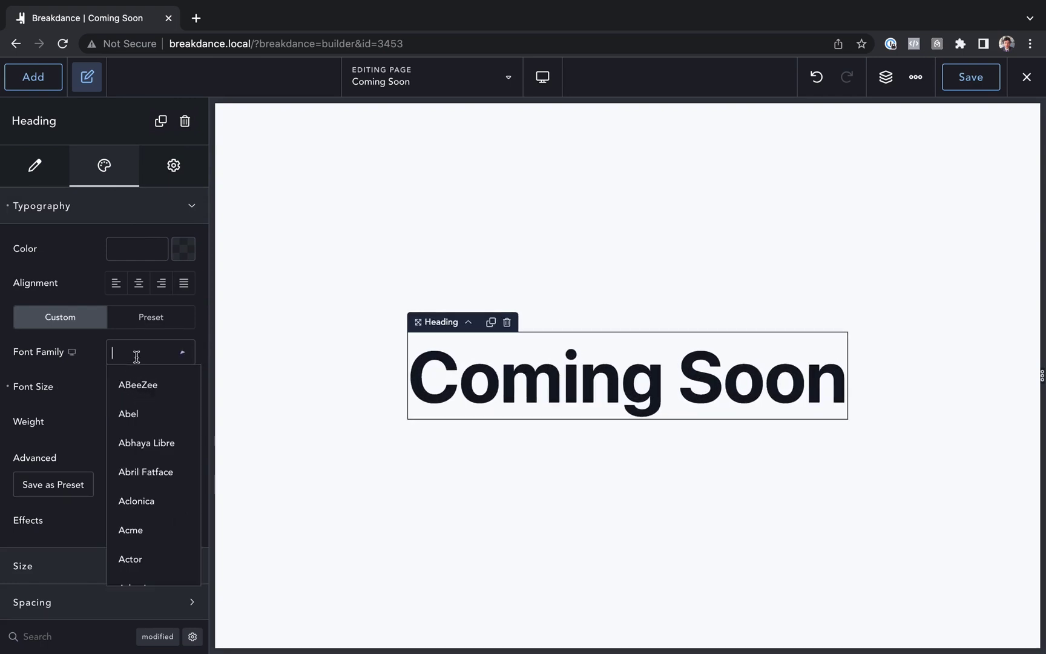
text(serif)
click(147, 411)
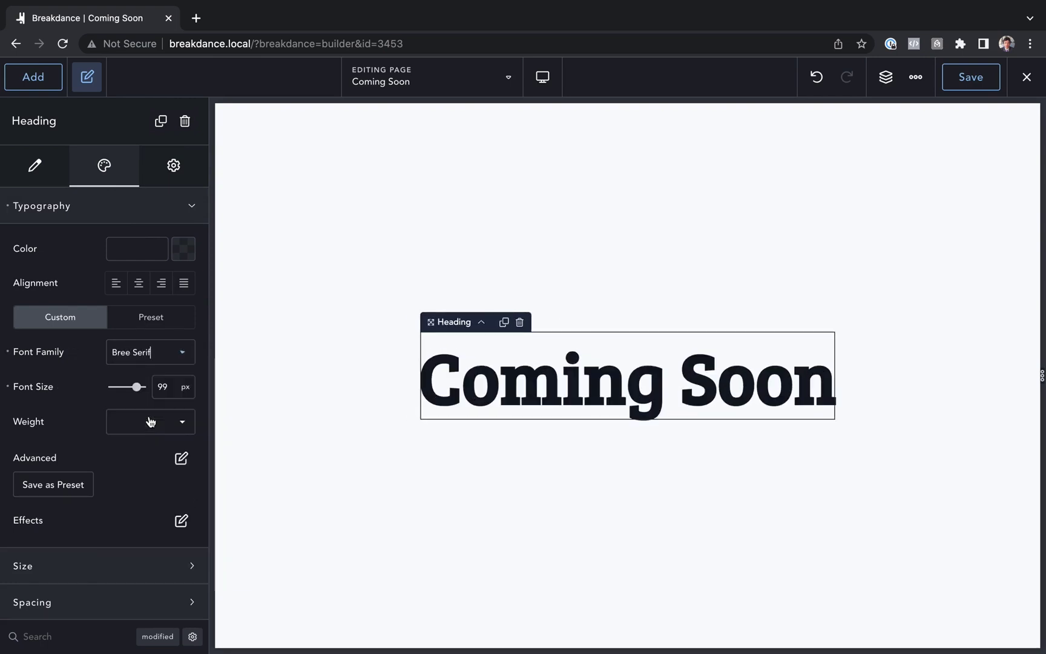
Make the section background black
click(379, 222)
click(111, 208)
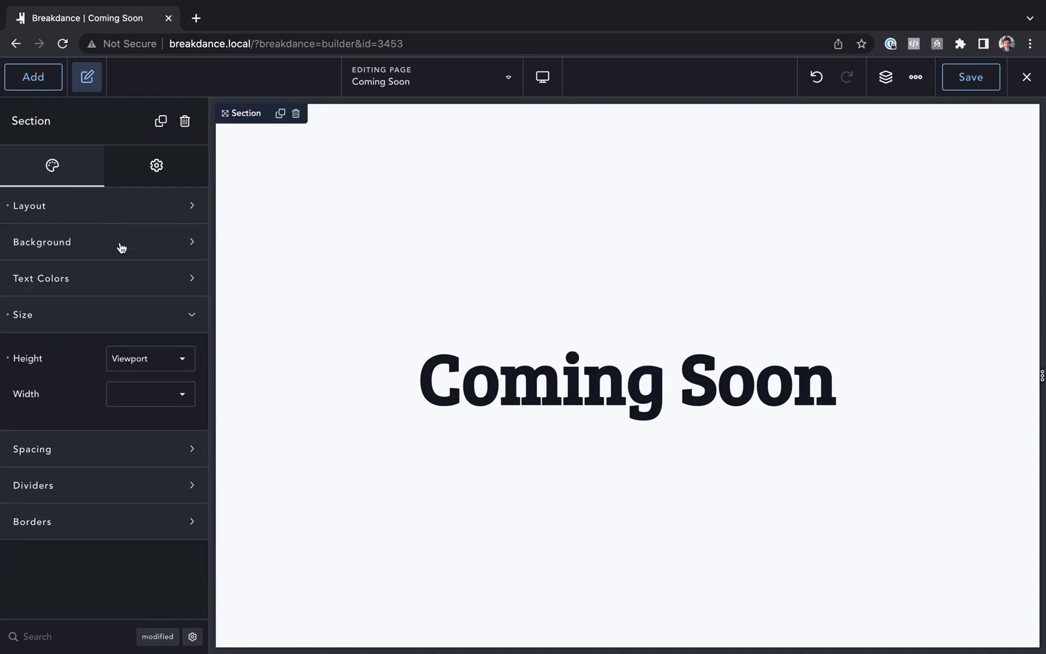
click(118, 242)
click(181, 284)
drag(164, 388, 215, 460)
Make the heading text colour white
click(518, 411)
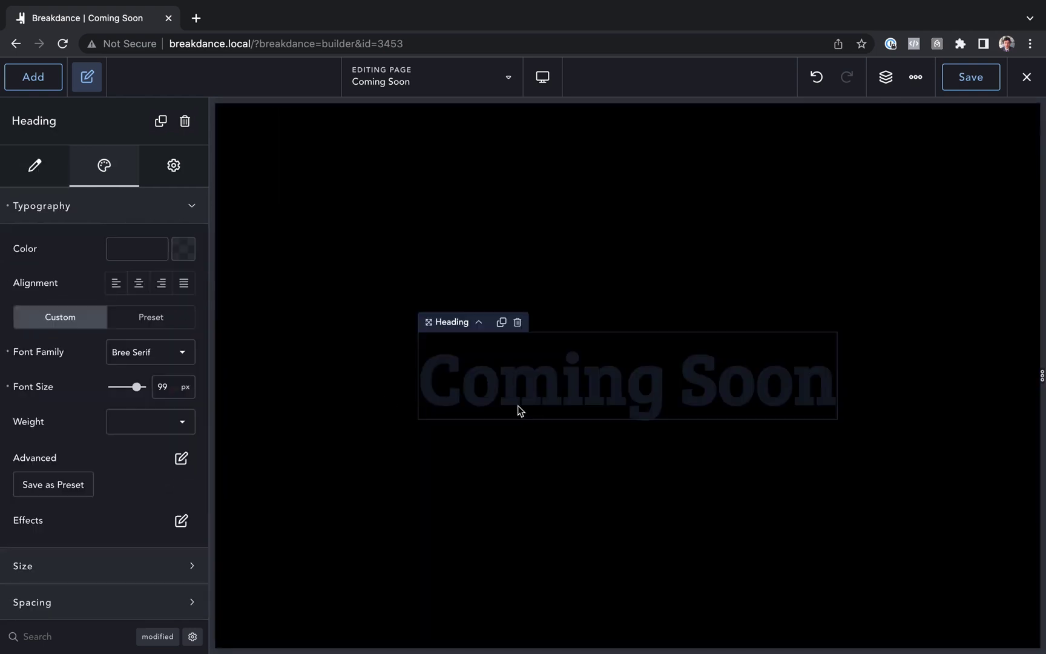
click(183, 249)
drag(138, 344, 2, 232)
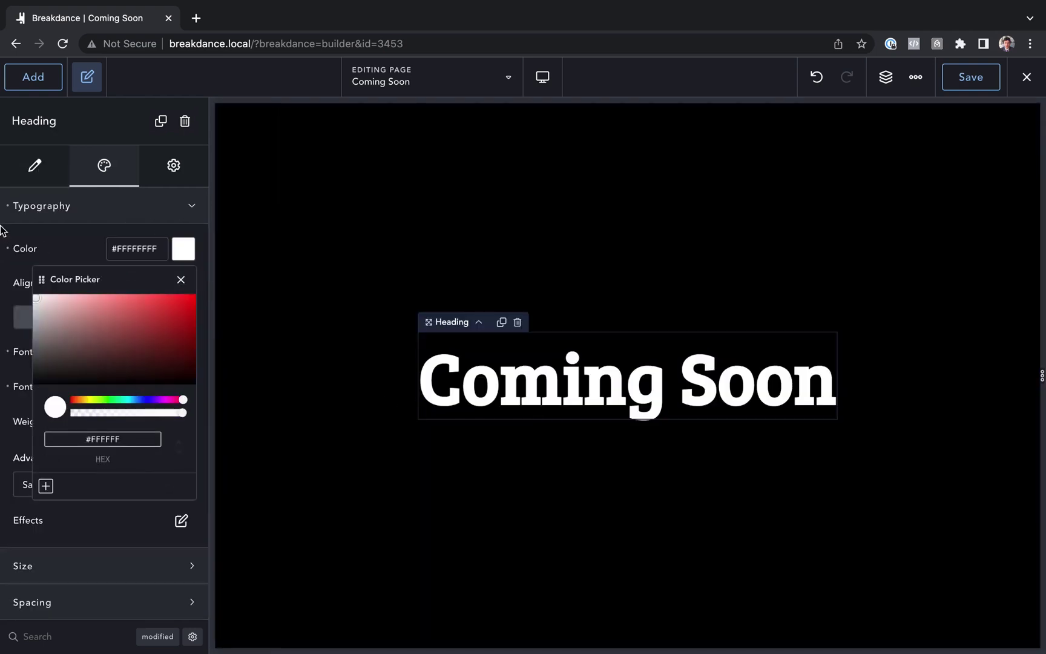
click(435, 211)
Save the Coming Soon page and exit the builder to WordPress
click(970, 83)
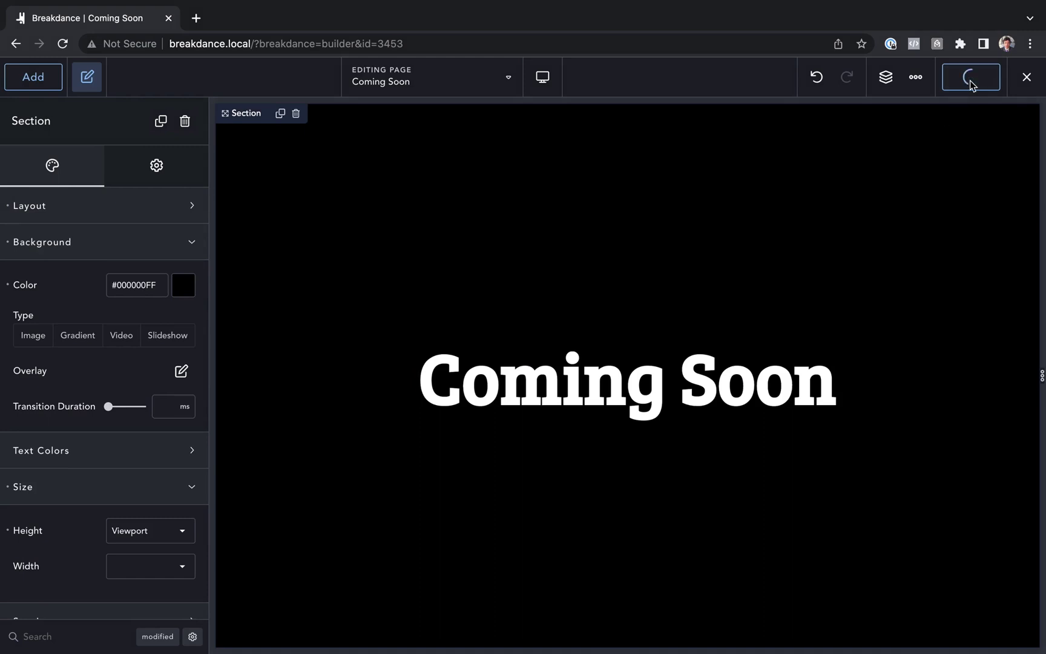
mouse_move(1027, 76)
click(991, 146)
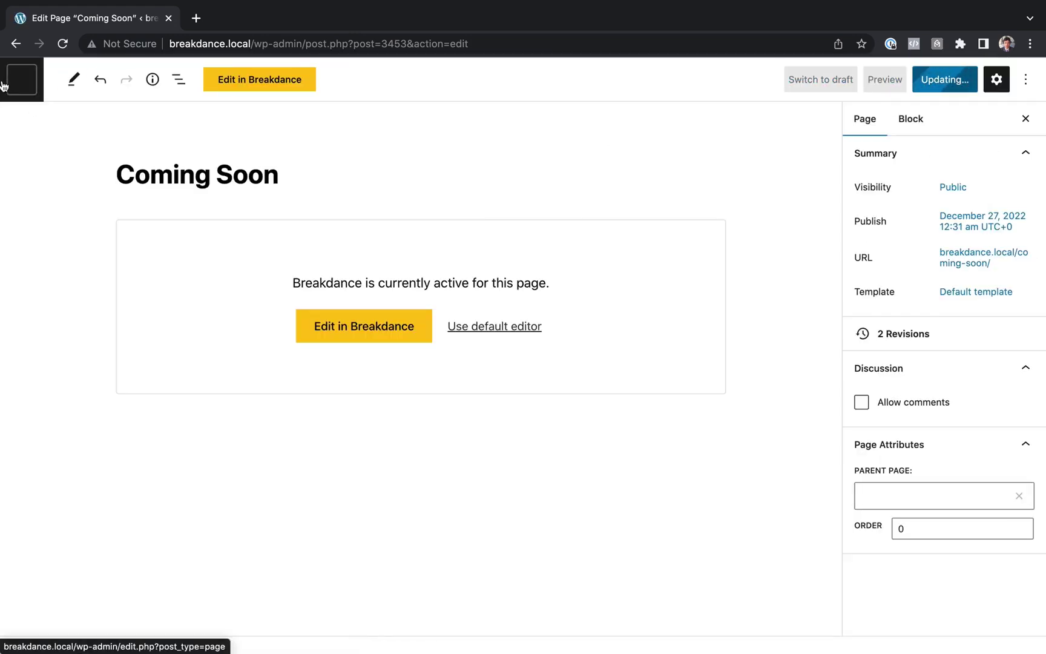
Leave the page editor and return to the Breakdance Settings page
click(3, 85)
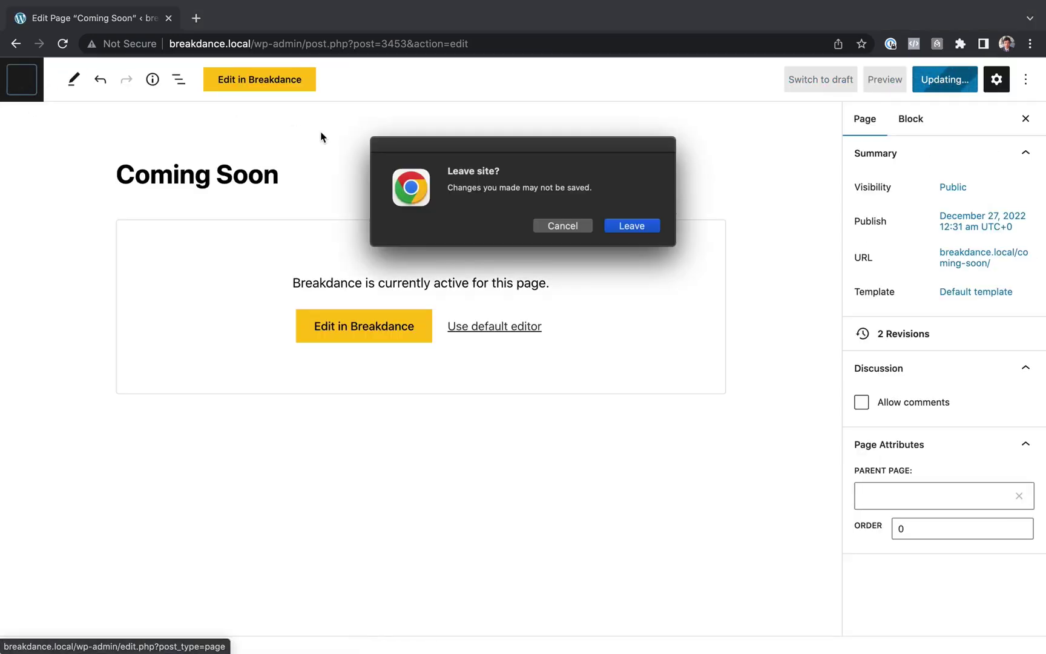
click(640, 229)
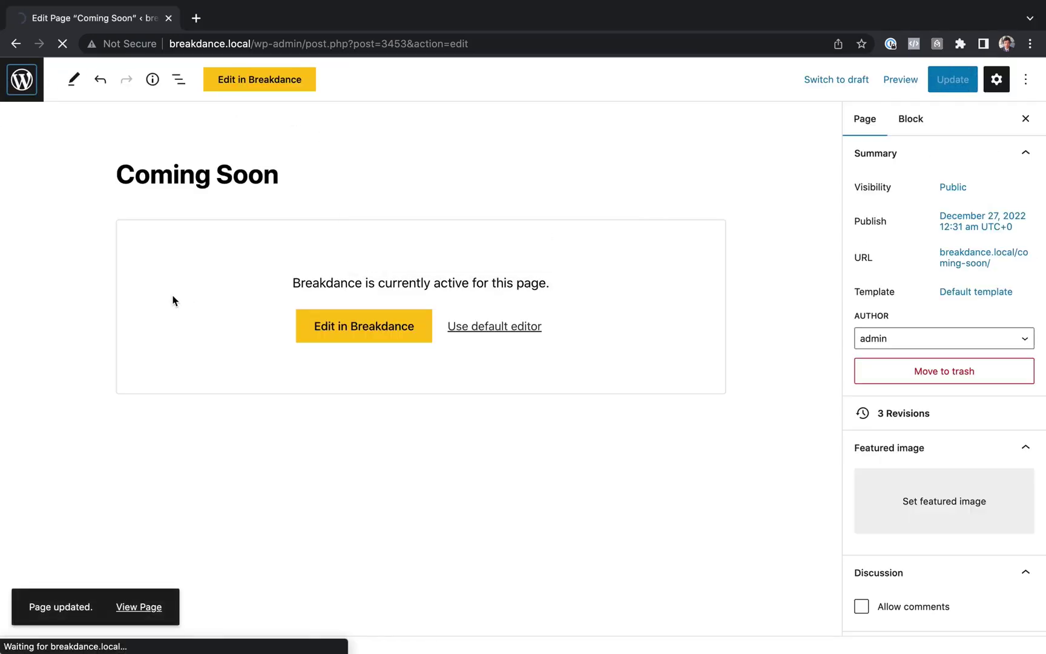
scroll(61, 424, down, 1)
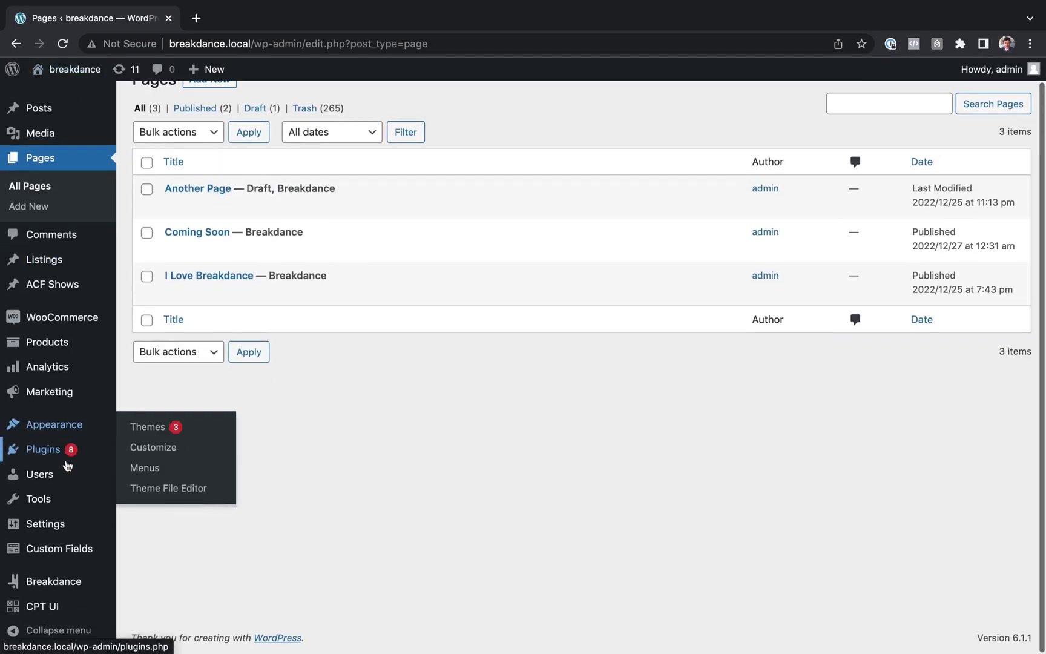
mouse_move(67, 588)
click(151, 581)
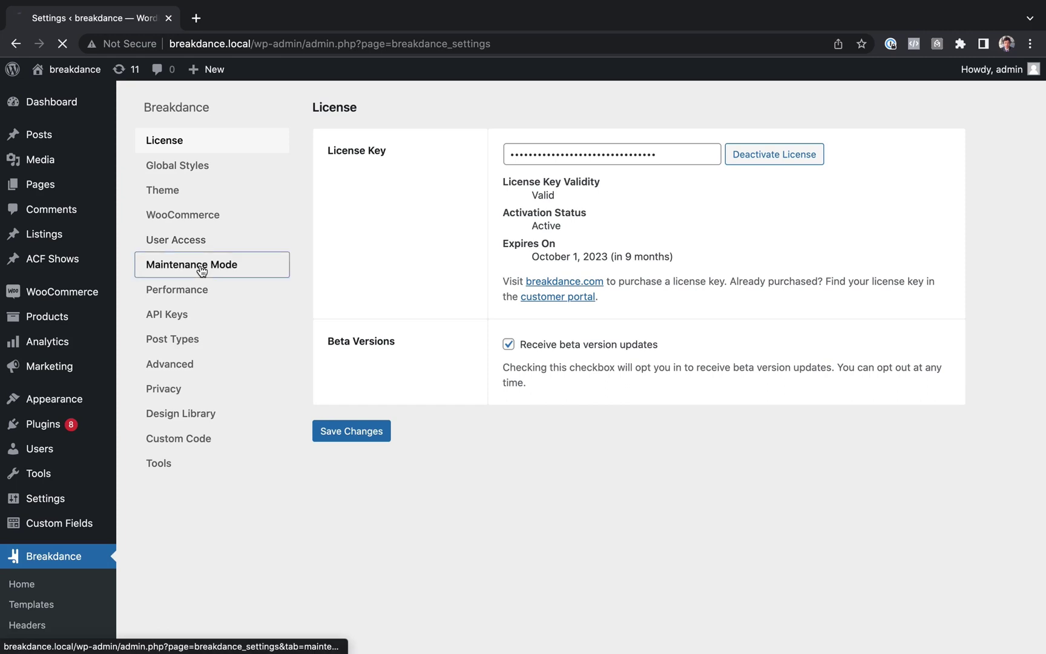
Under Maintenance Mode, set Mode to (200) Coming Soon and Page to Coming Soon
click(202, 269)
click(547, 156)
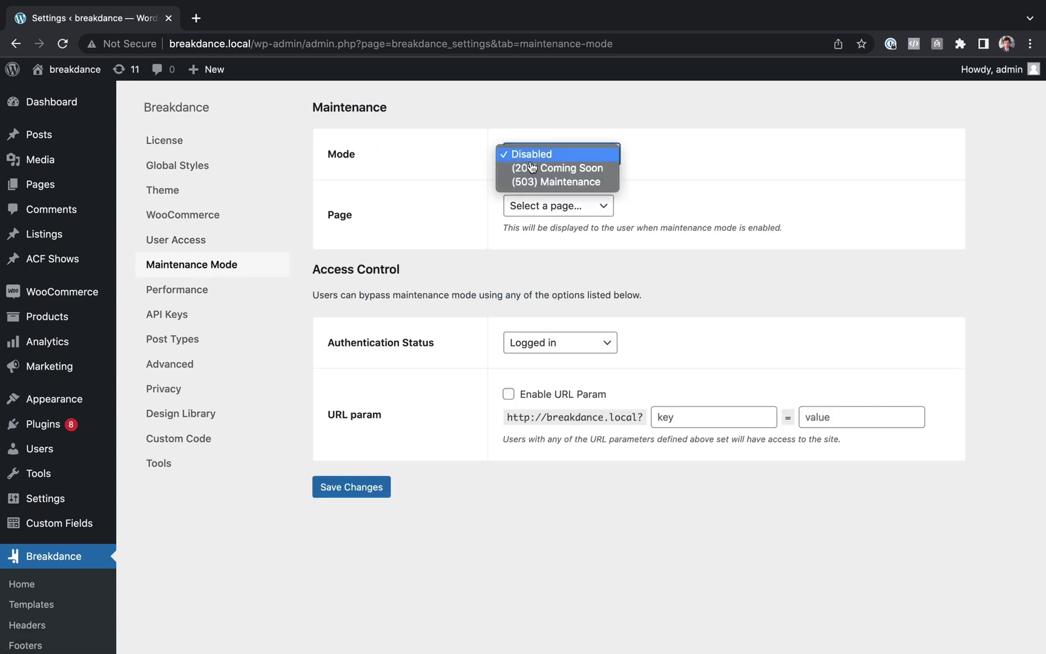
click(554, 169)
click(545, 205)
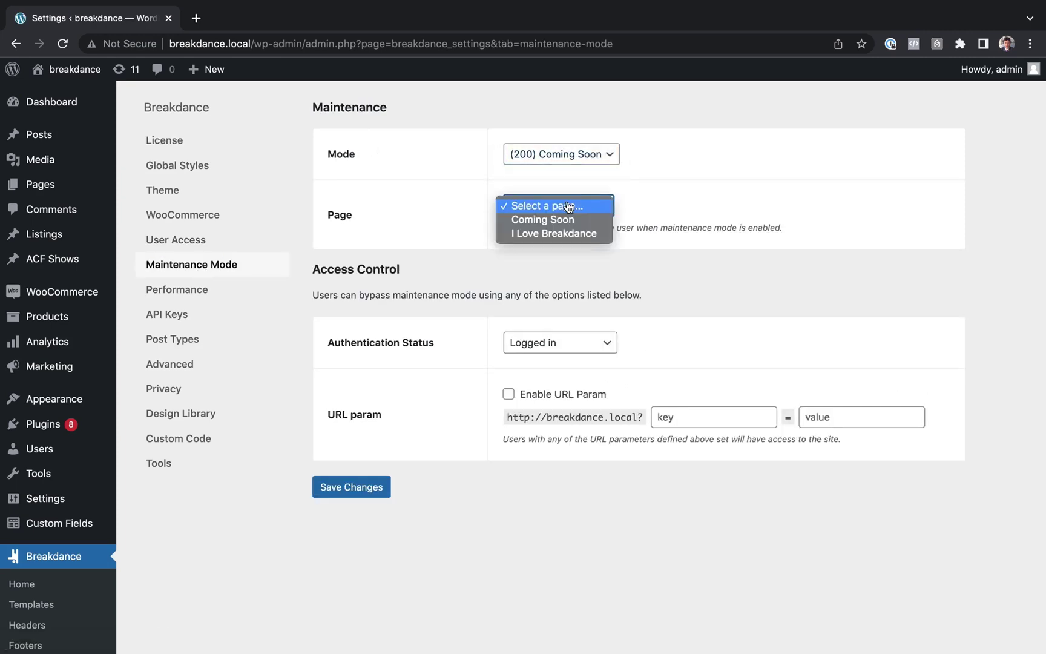
click(519, 221)
click(357, 269)
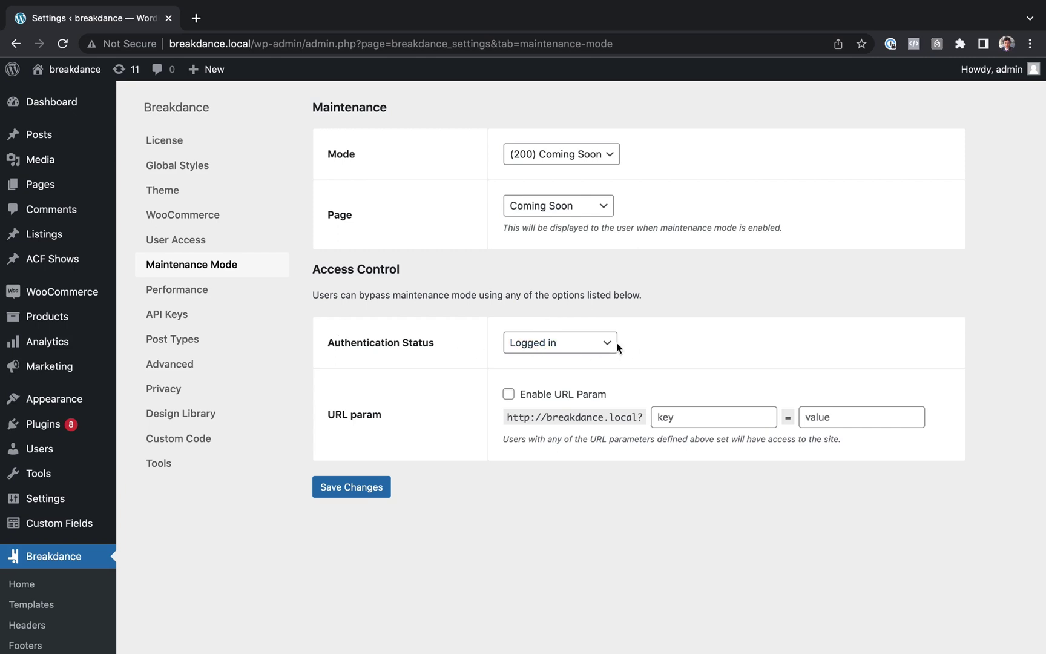
Set Authentication Status to 'Logged in with role' and toggle the Administrator role
click(567, 344)
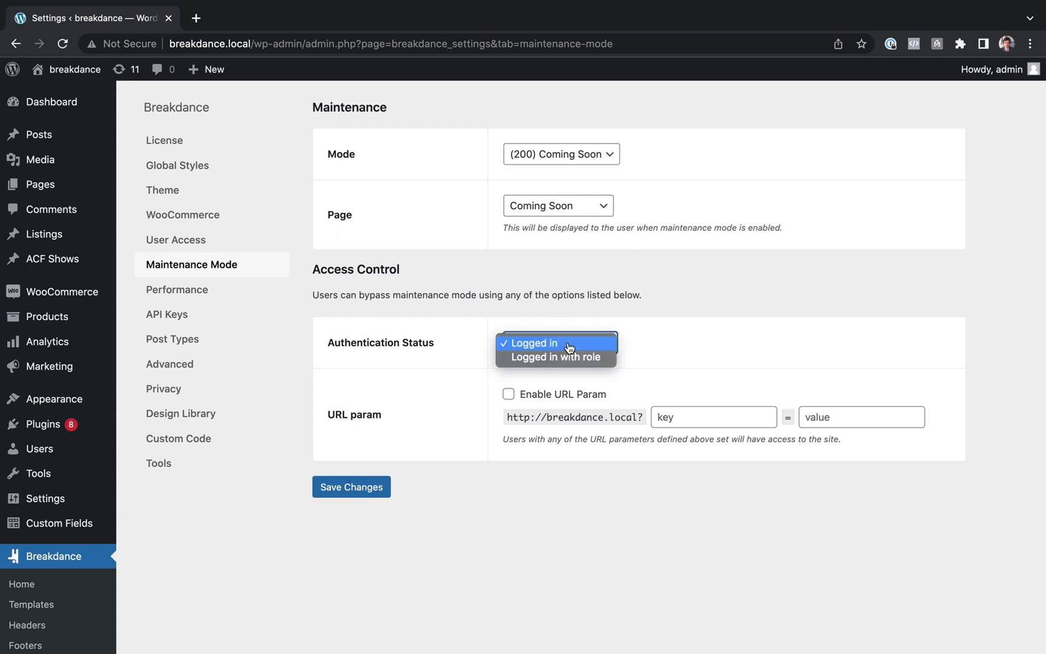
key(Escape)
key(Down)
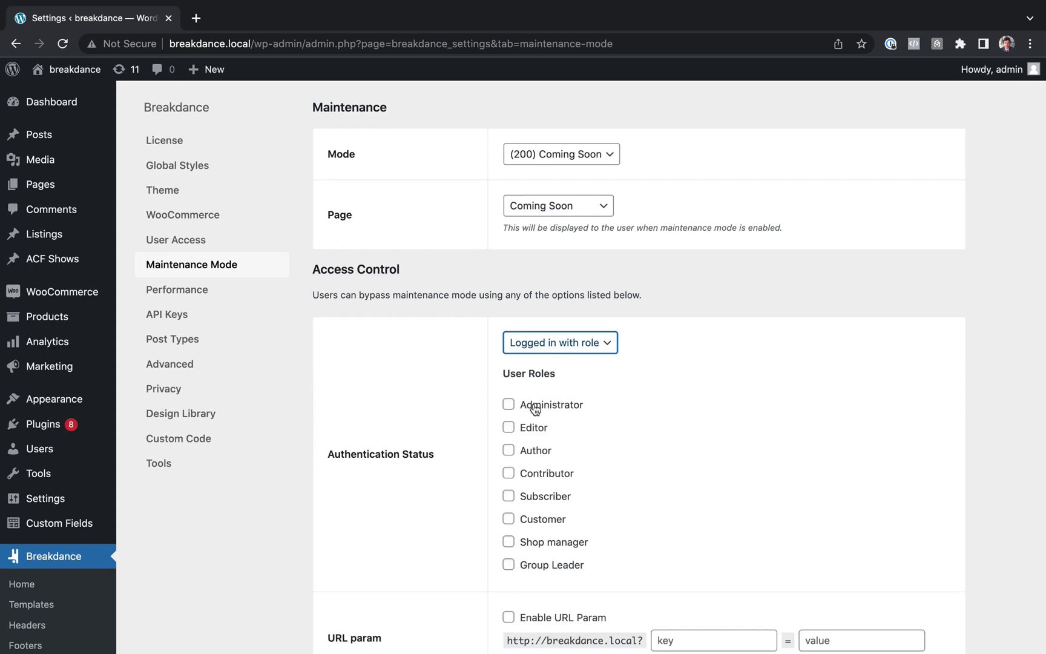
click(531, 406)
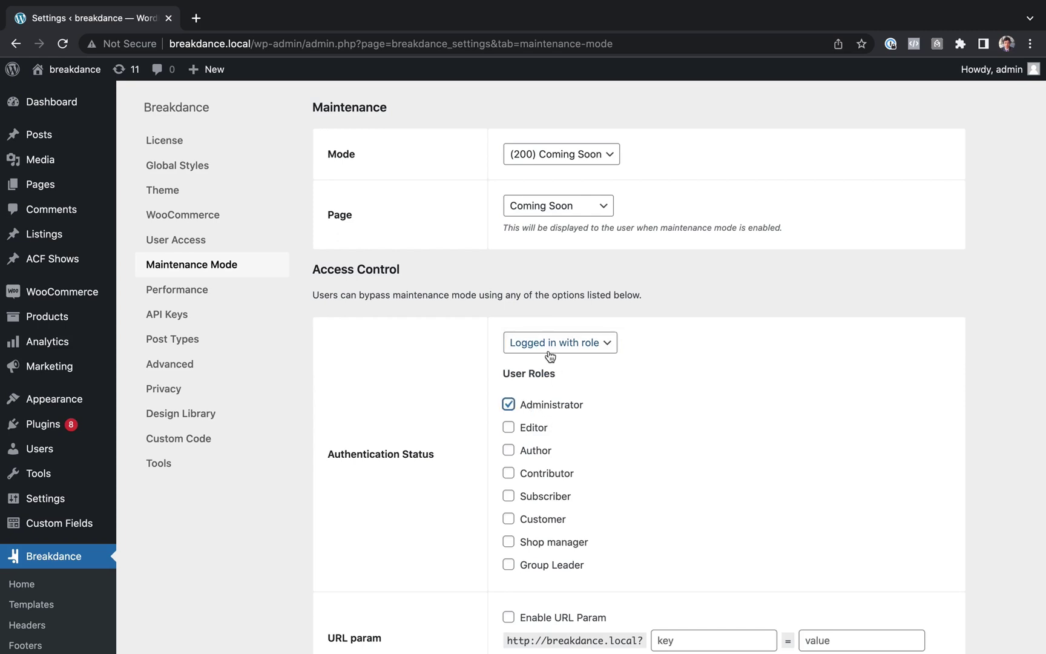
click(552, 407)
click(582, 349)
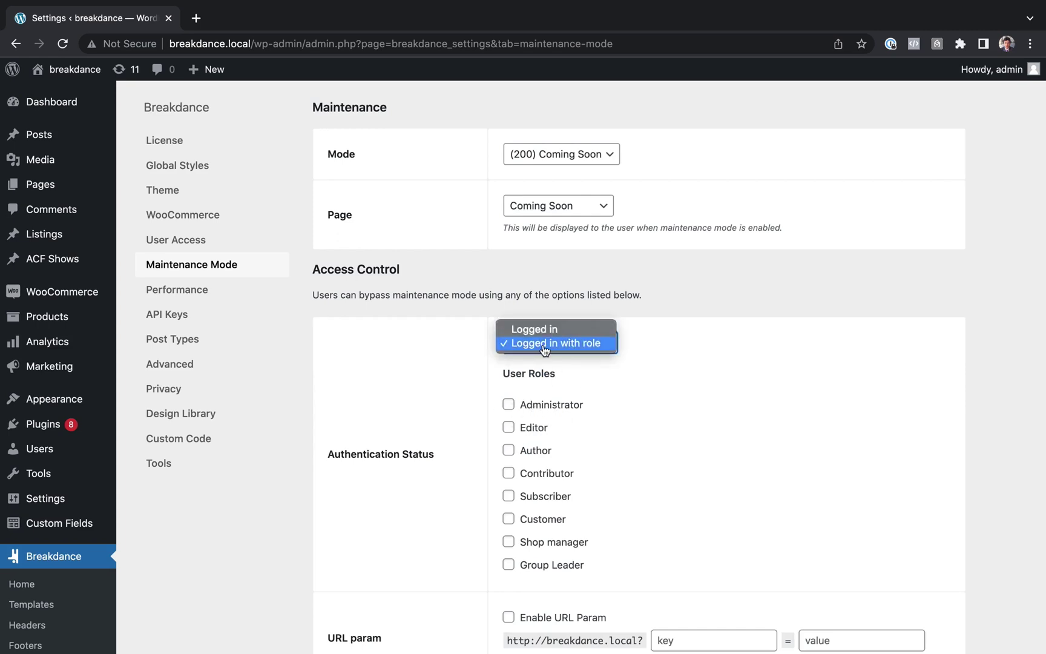
click(578, 342)
double_click(549, 407)
scroll(563, 451, down, 3)
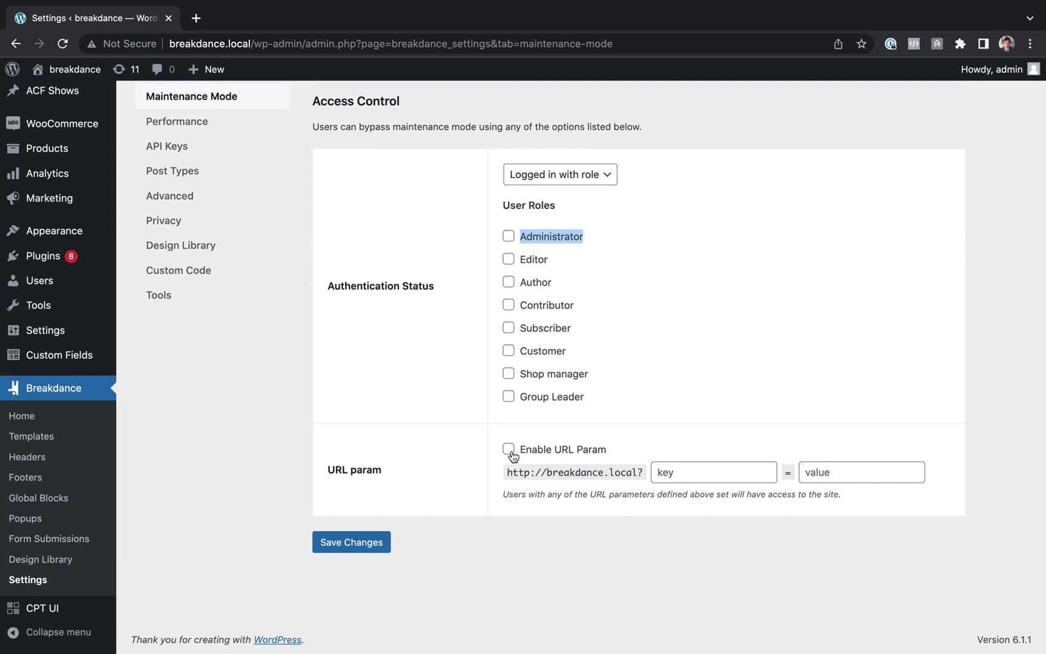
Keep 'Logged in with role', tick Administrator, and save the access control settings
click(563, 173)
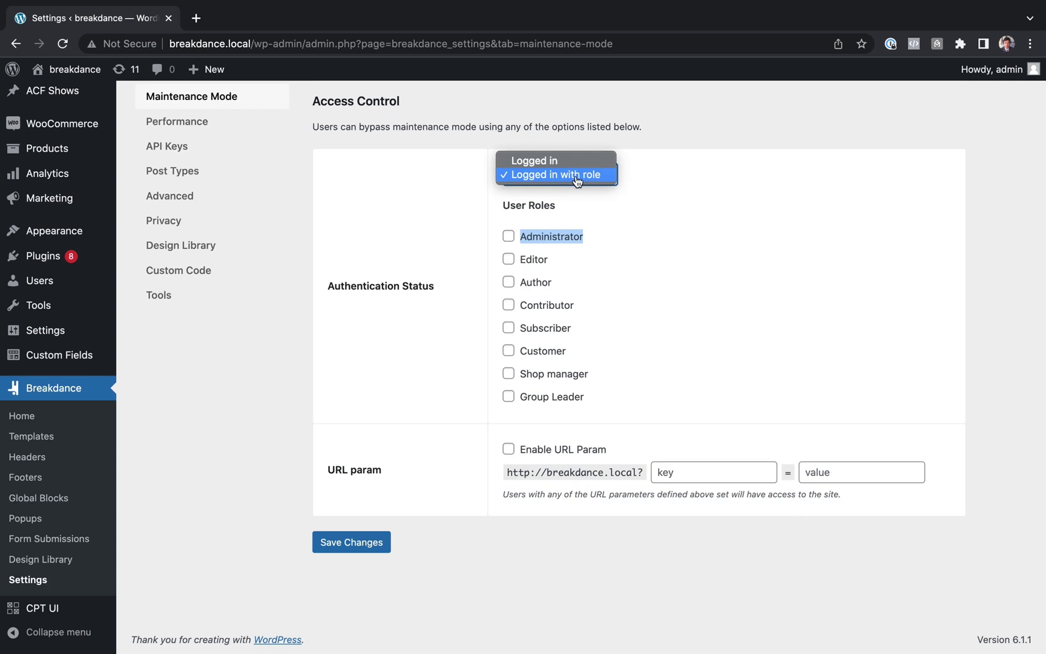
click(581, 175)
click(543, 239)
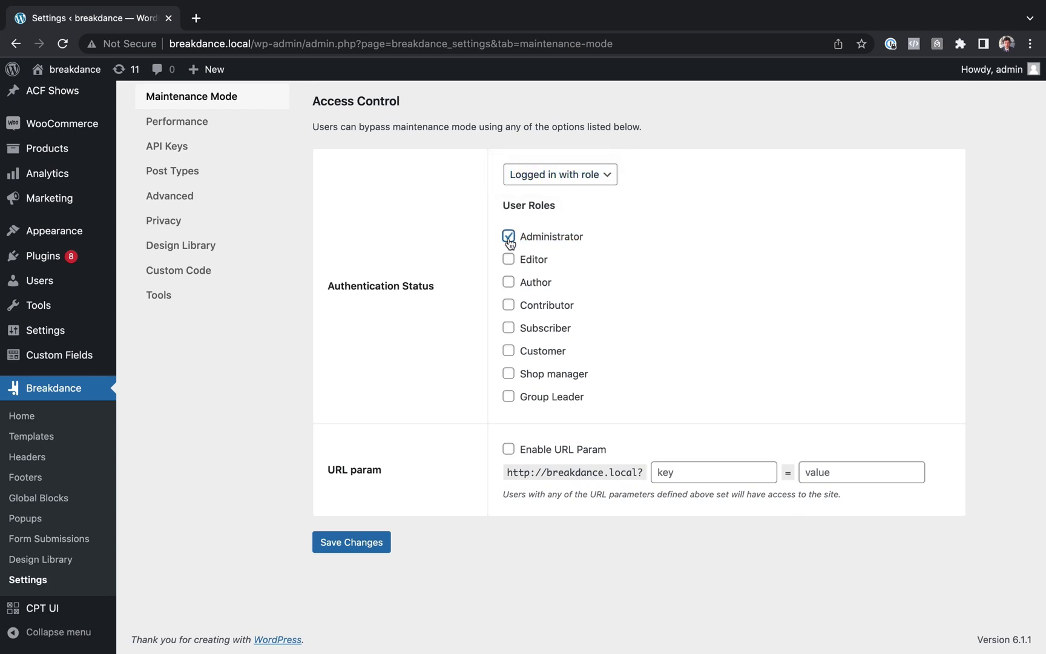
click(362, 544)
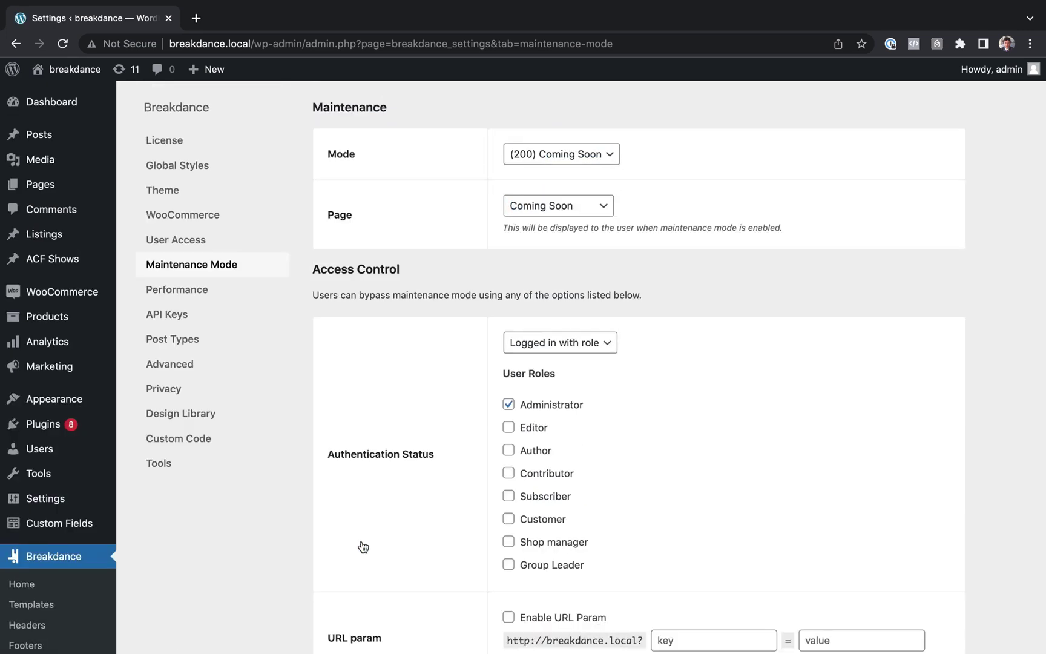
Copy the site address and load the breakdance.local front page in a new tab
drag(253, 43, 38, 47)
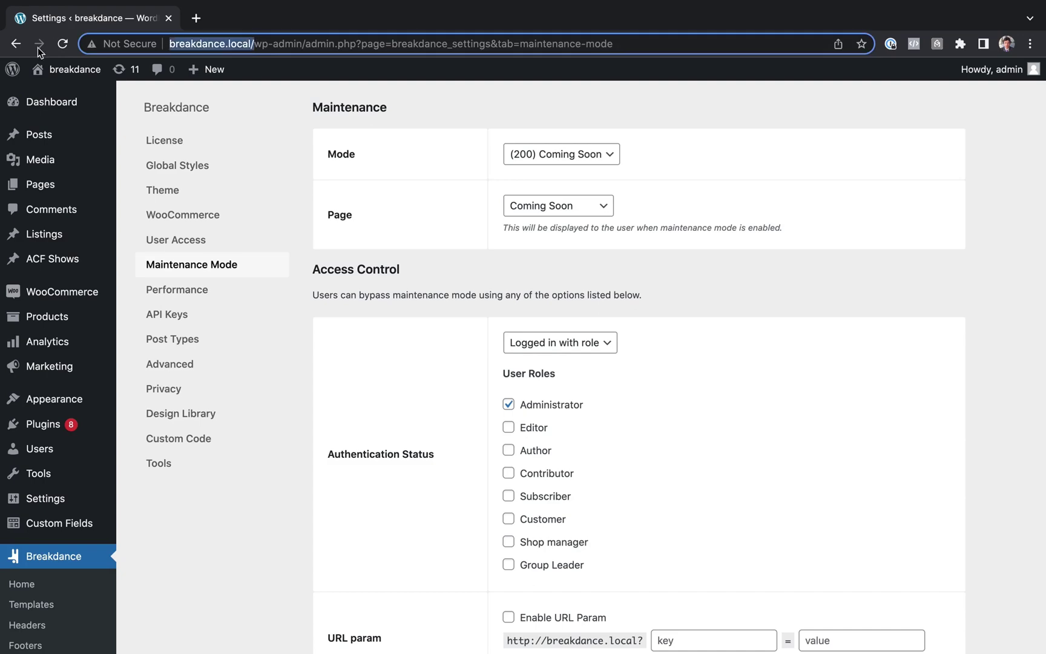
key(ctrl+c)
key(ctrl+shift+n)
click(202, 22)
key(ctrl+v)
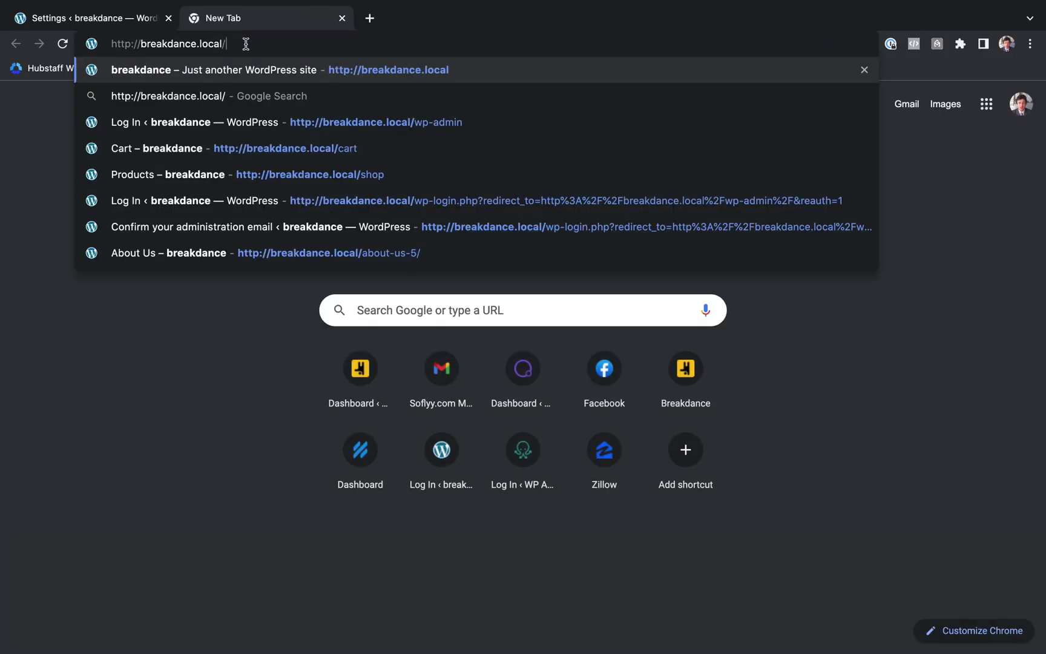
key(Return)
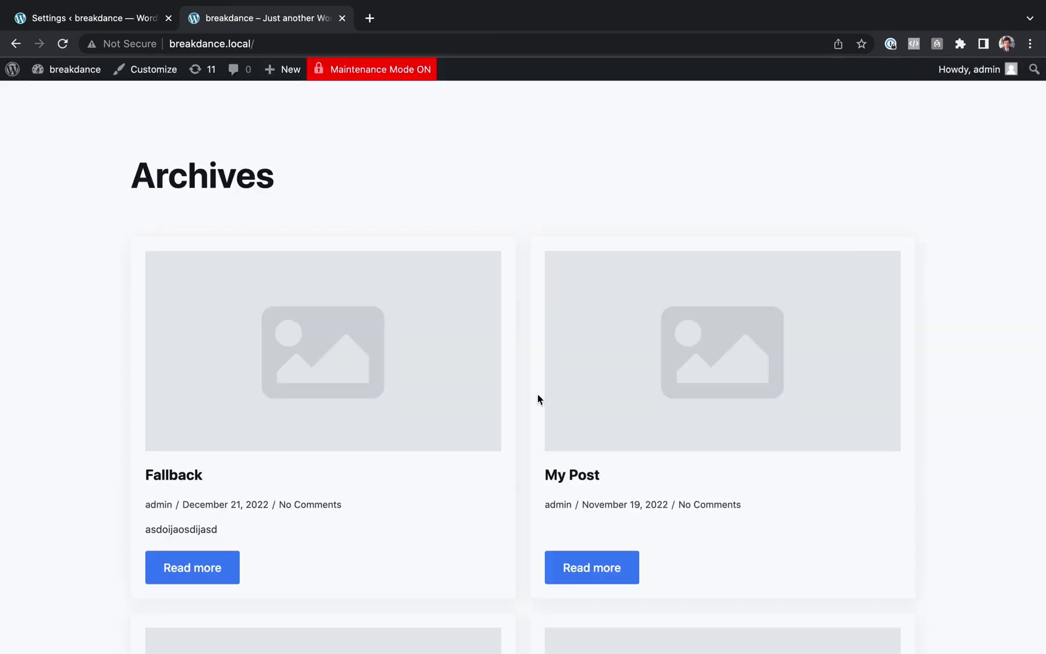
scroll(540, 400, down, 10)
scroll(539, 399, up, 10)
Enable URL Param bypass with key 'client' and value 'yes', and save the settings
click(119, 23)
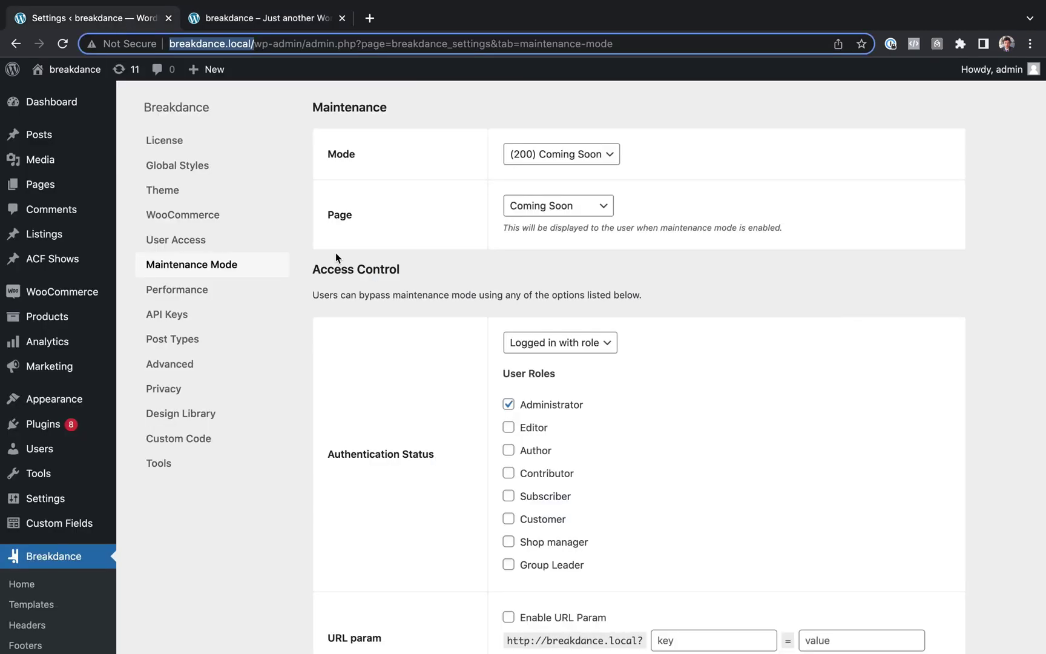
scroll(473, 465, down, 2)
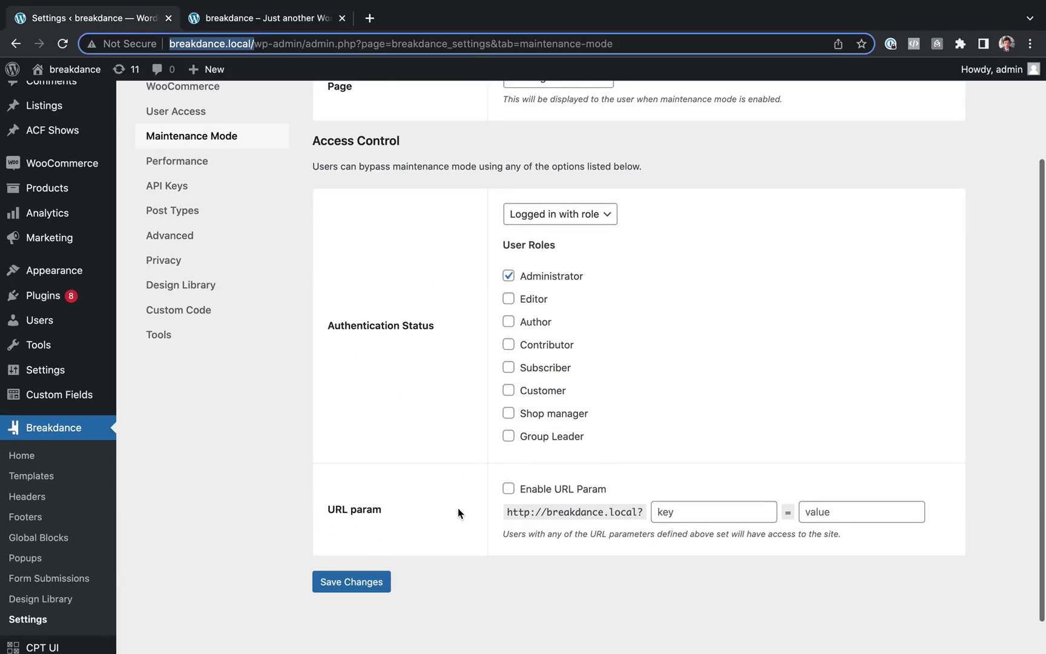
click(508, 488)
click(684, 514)
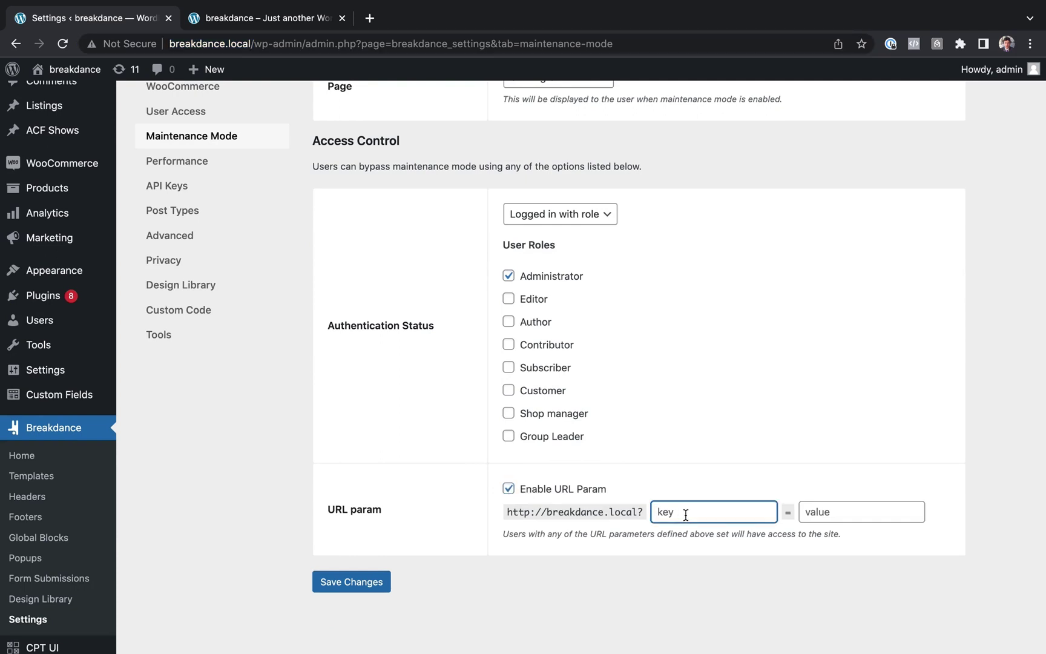
text(client)
click(831, 510)
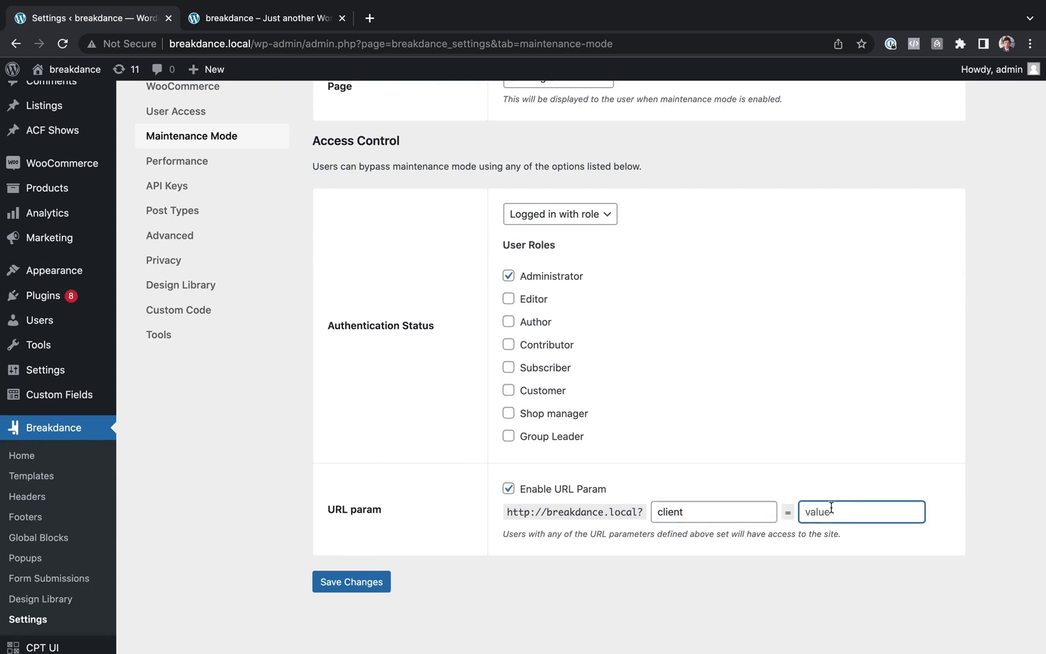
text(yes)
click(360, 583)
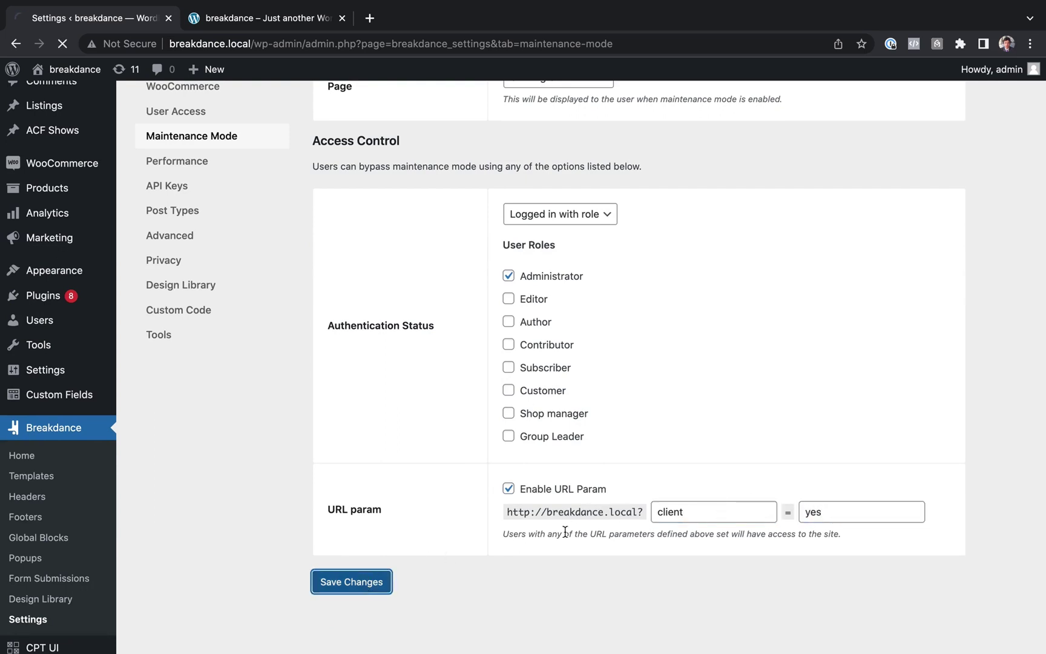
scroll(551, 385, down, 5)
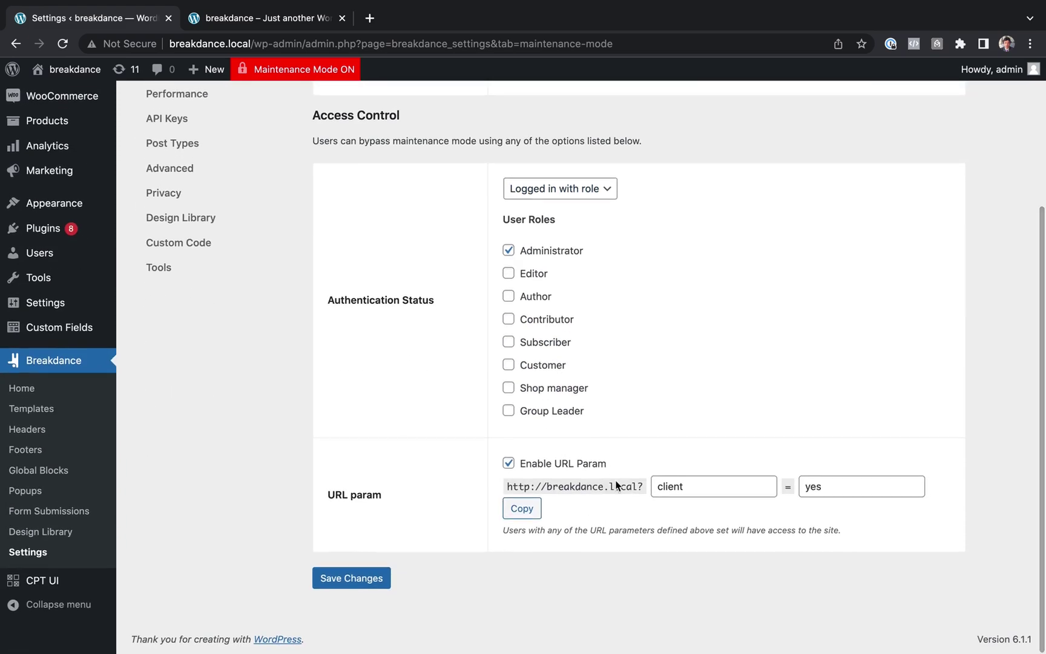
scroll(673, 486, up, 4)
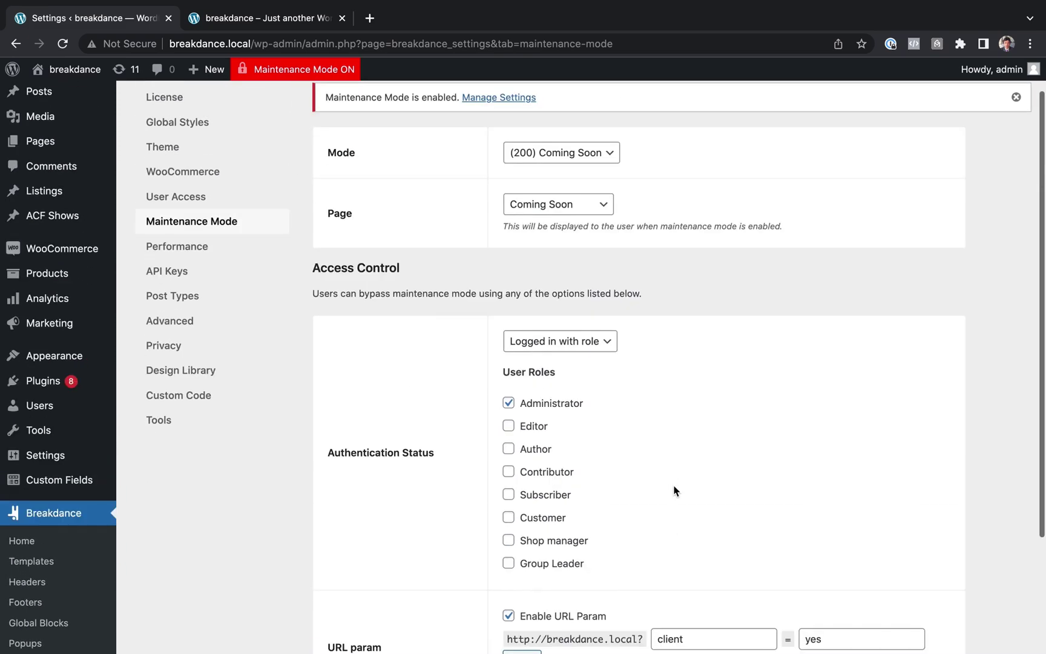
scroll(675, 491, down, 4)
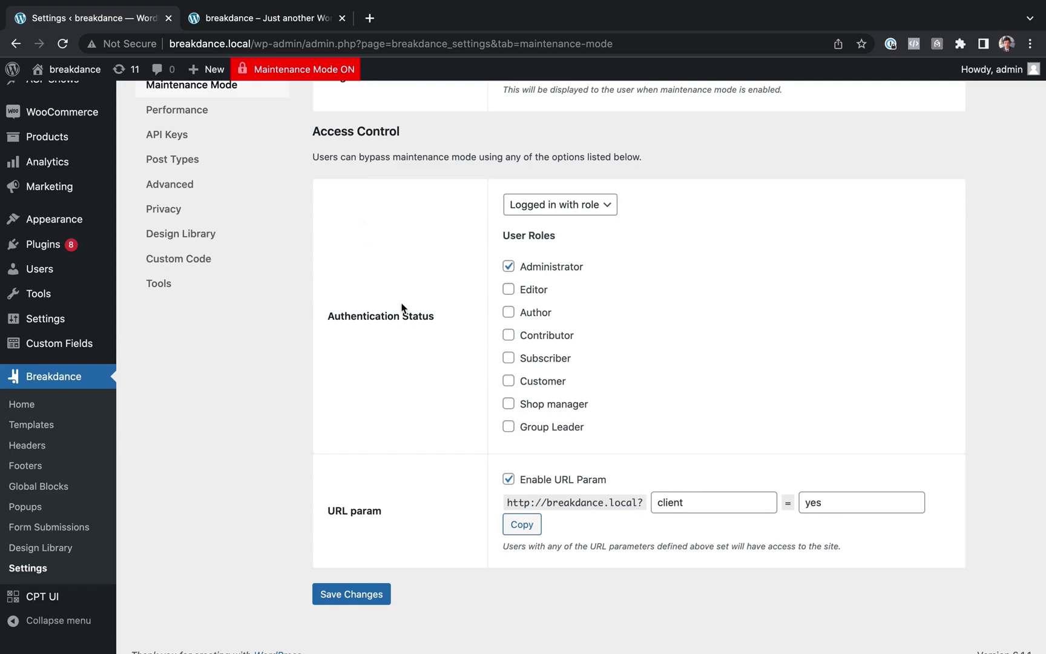
Test breakdance.local as a visitor in a private window, then close it
key(ctrl+shift+n)
text(breakdance.local/)
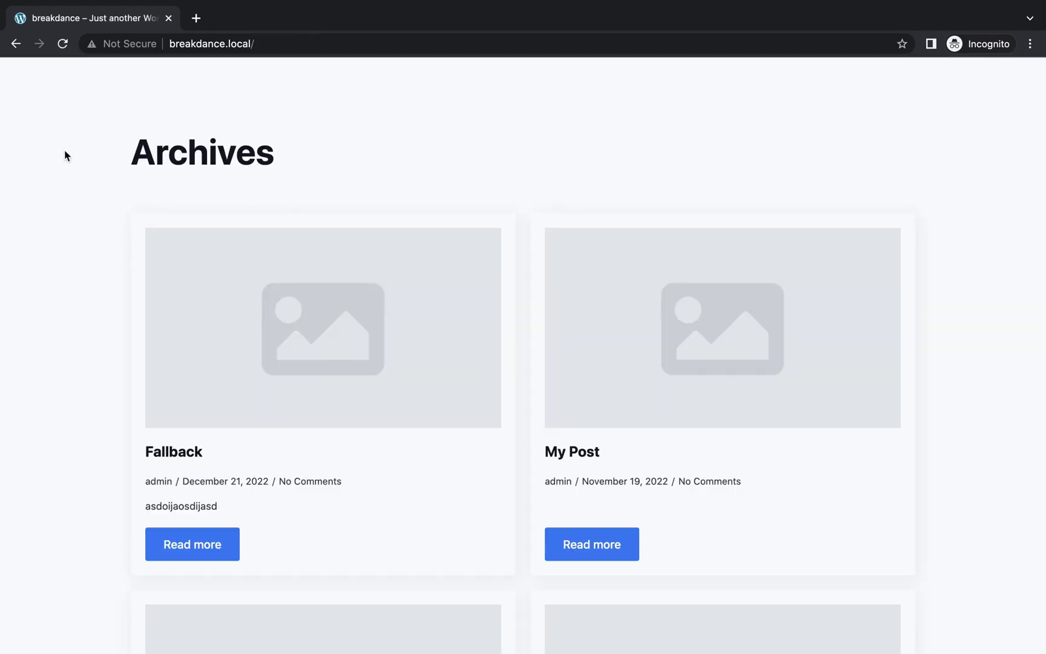
click(168, 18)
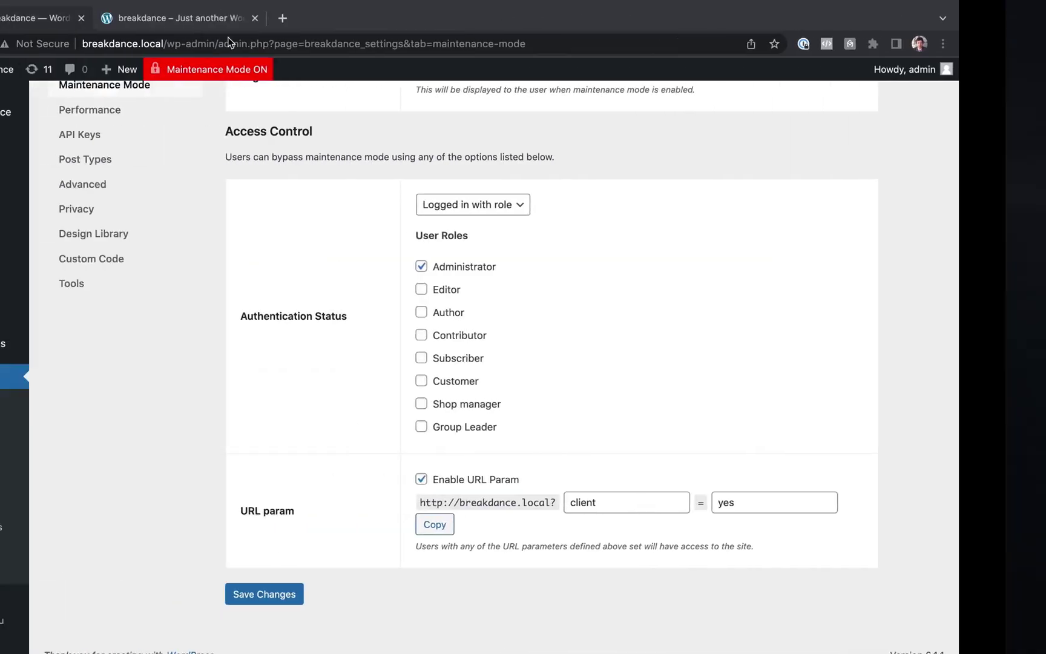
Switch the maintenance Mode dropdown to Disabled
scroll(212, 248, up, 5)
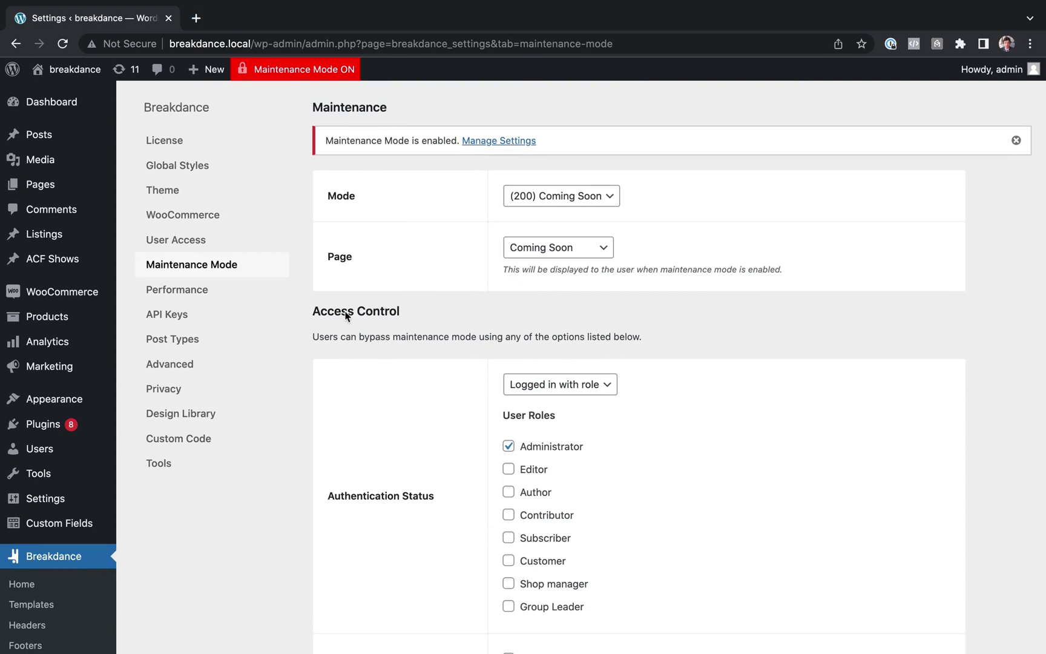
click(551, 194)
click(562, 179)
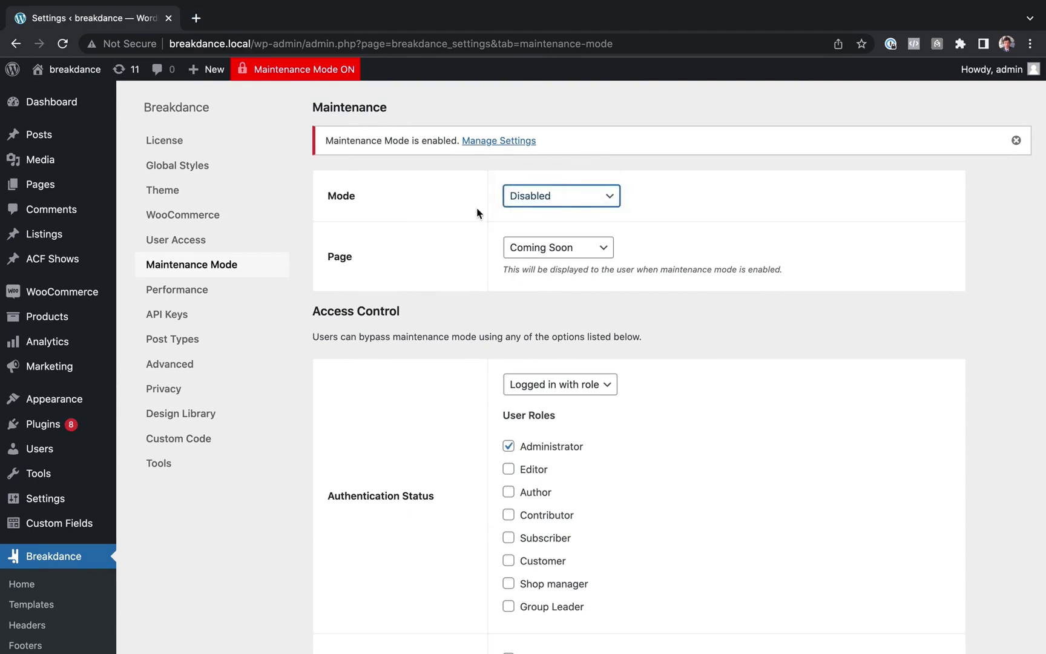
scroll(434, 316, down, 4)
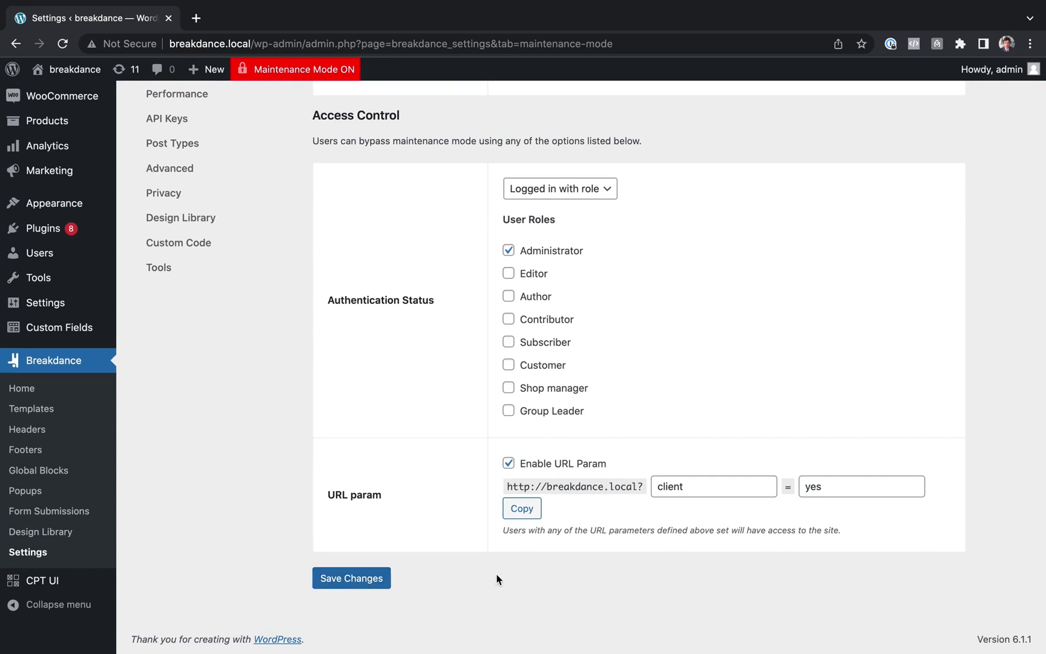